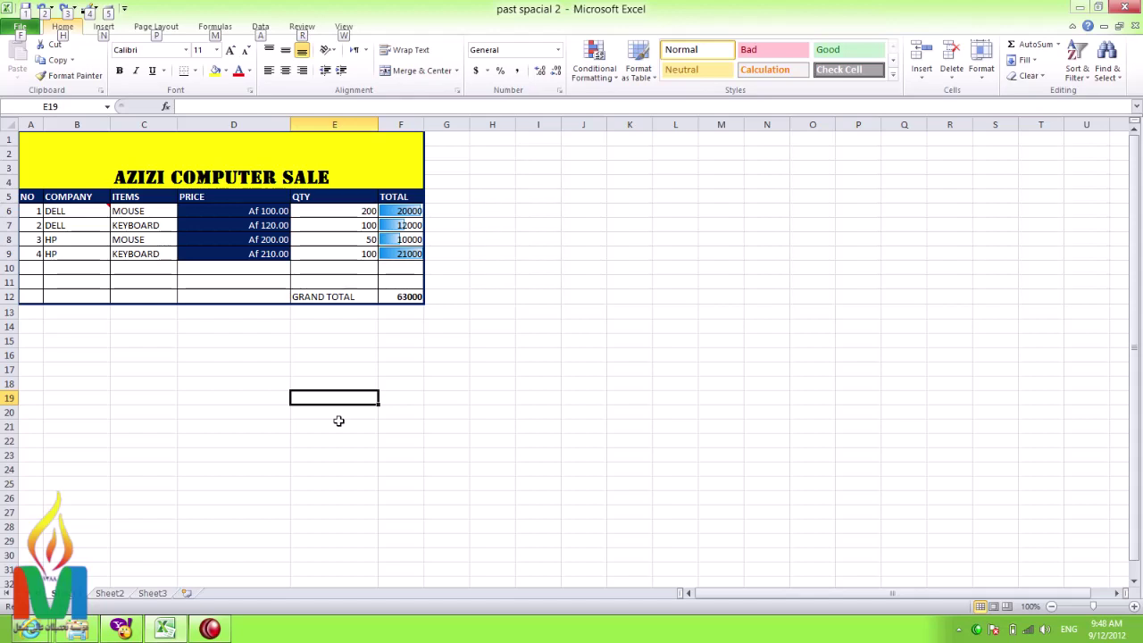
# Step: Select the AZIZI COMPUTER SALE table through row 13, then deselect it
pyautogui.click(361, 335)
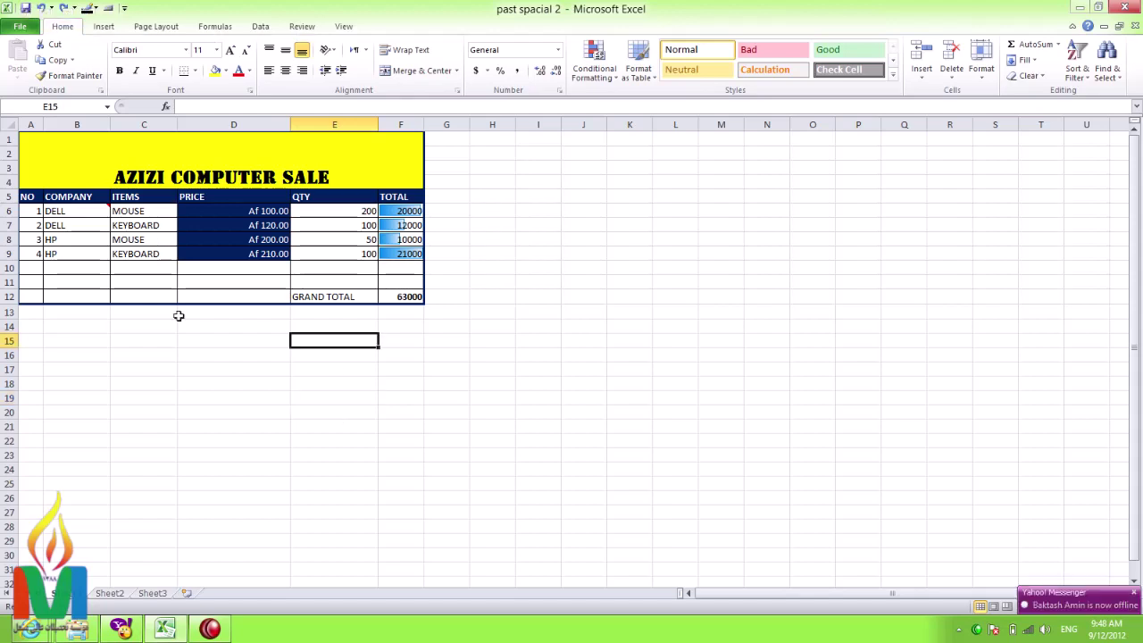
pyautogui.click(31, 340)
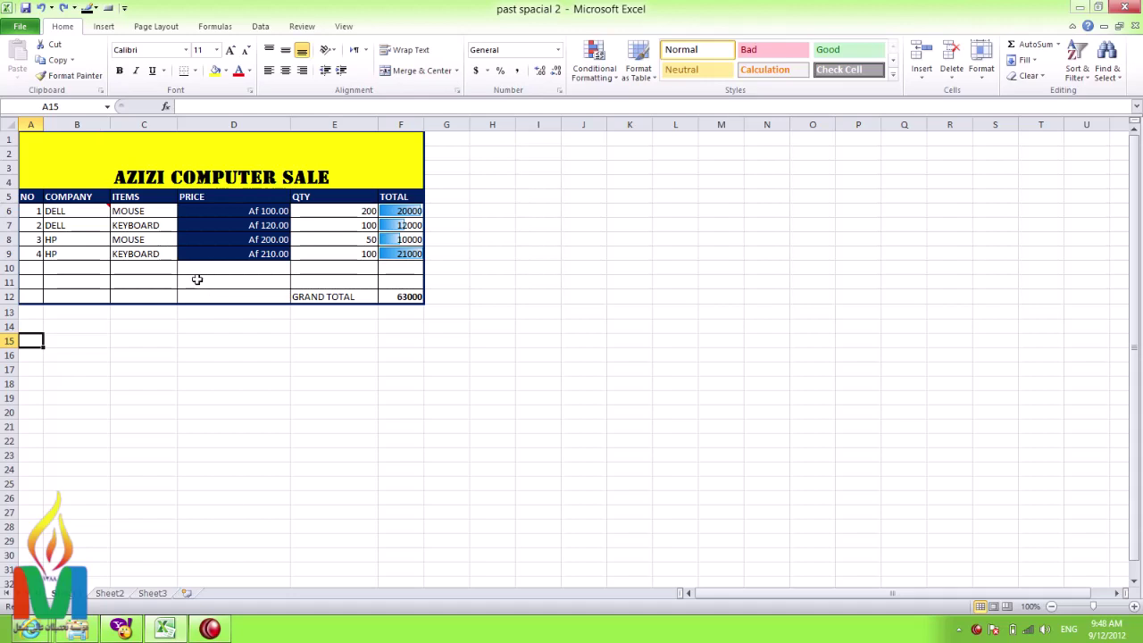
pyautogui.scroll(-1, 388, 398)
pyautogui.scroll(1, 388, 398)
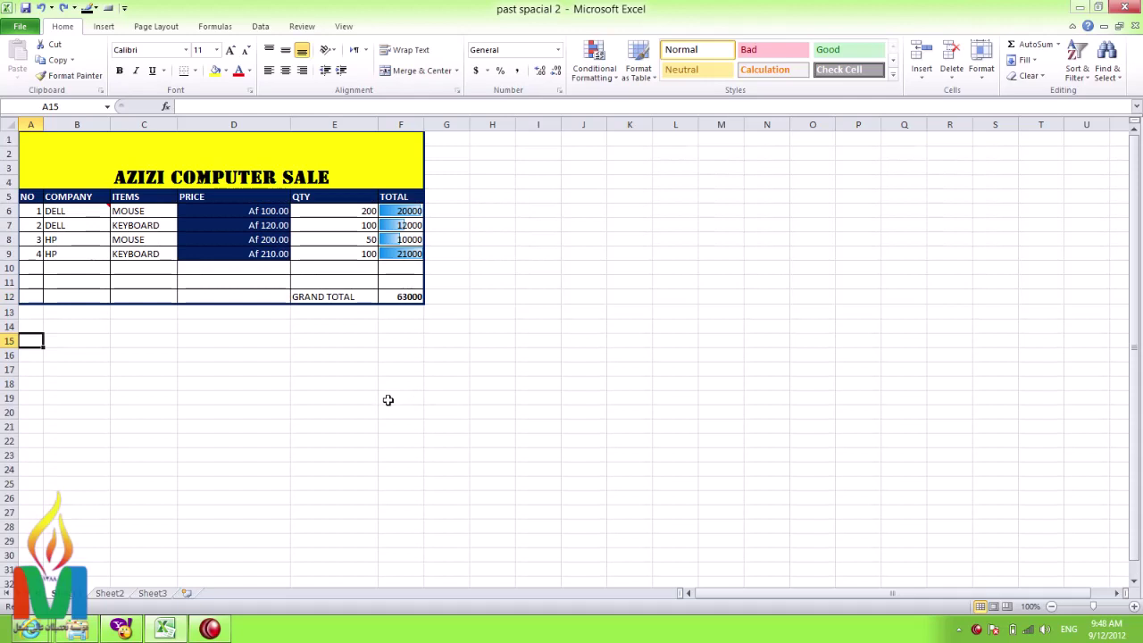
pyautogui.moveTo(144, 167); pyautogui.dragTo(308, 306)
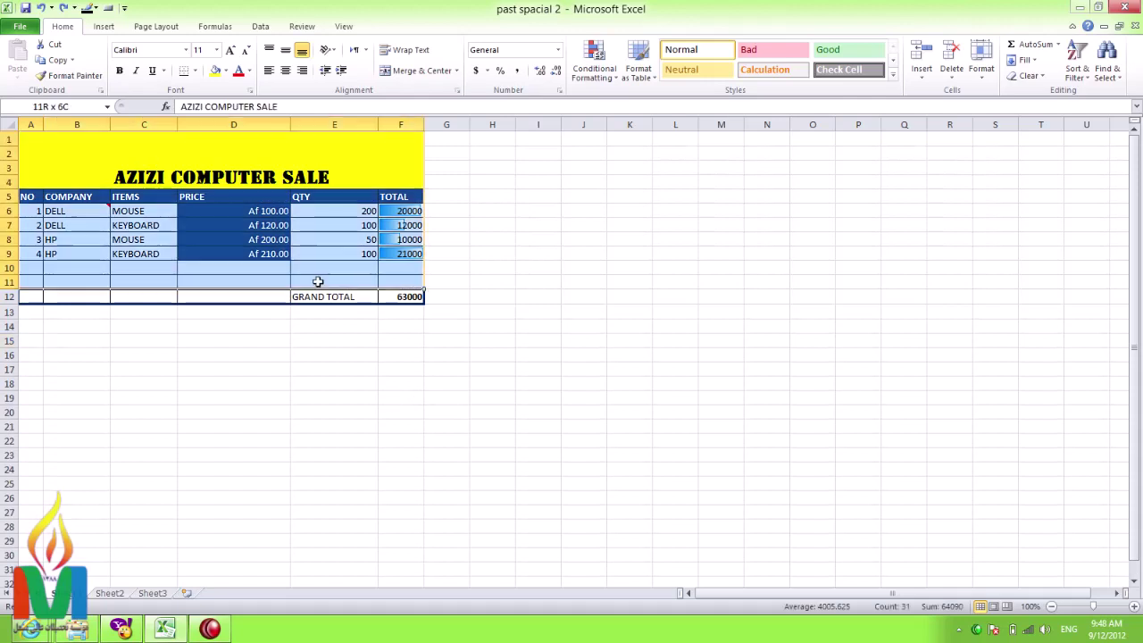
pyautogui.click(91, 353)
# Step: Type and erase test text in cell A16, then bring up the Windows Run box
pyautogui.press('Left')
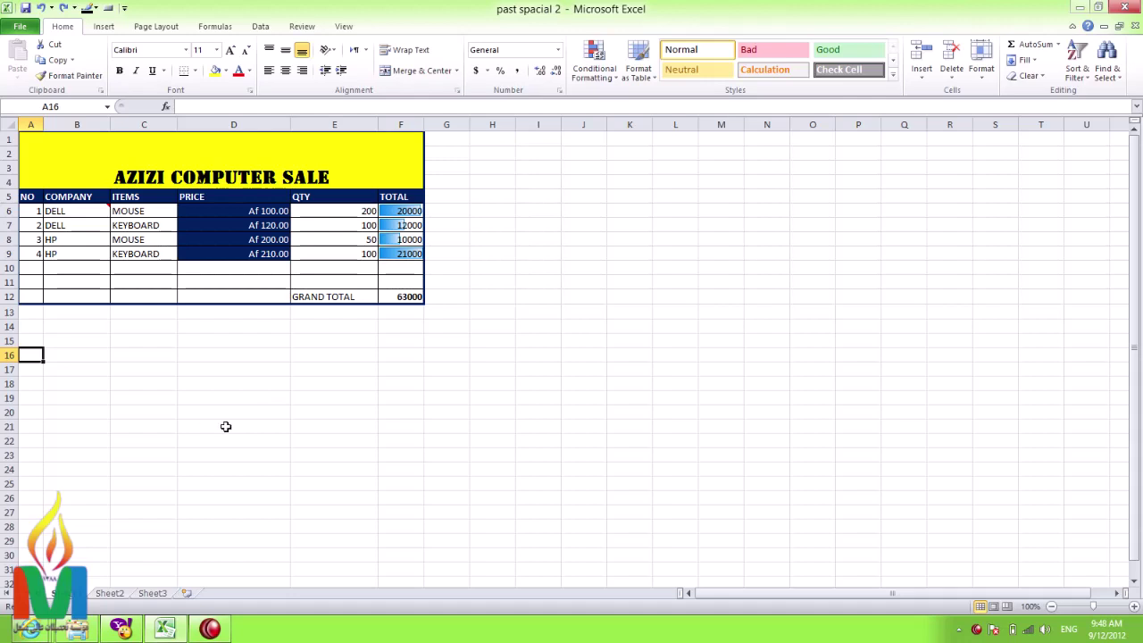
pyautogui.write('asdf')
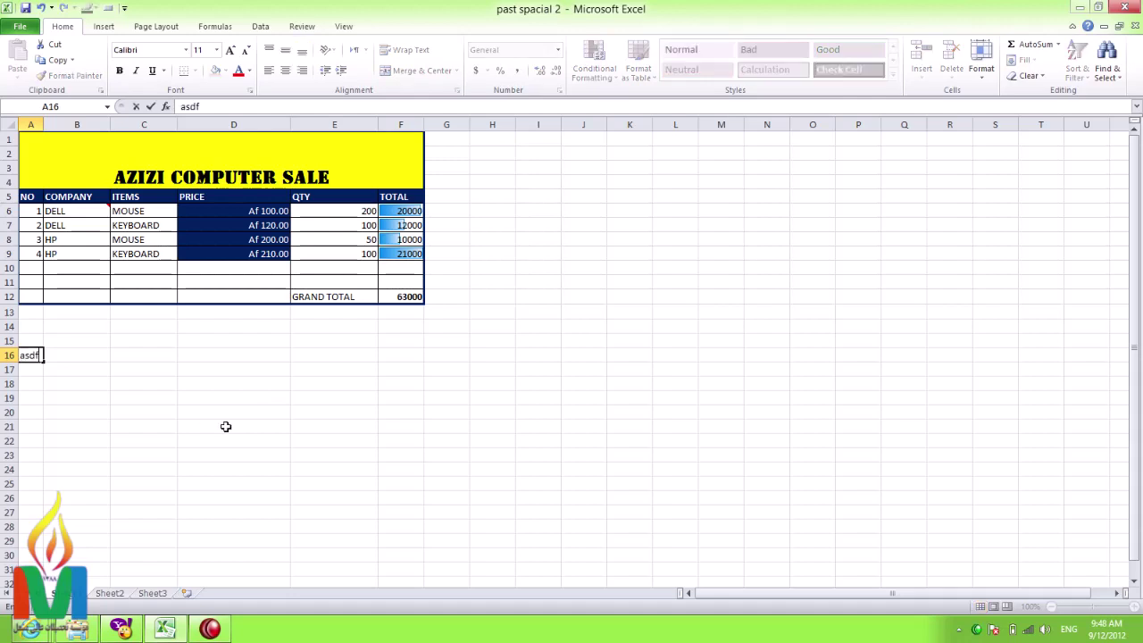
pyautogui.write('asjdflajsdfkjsdlkfjk')
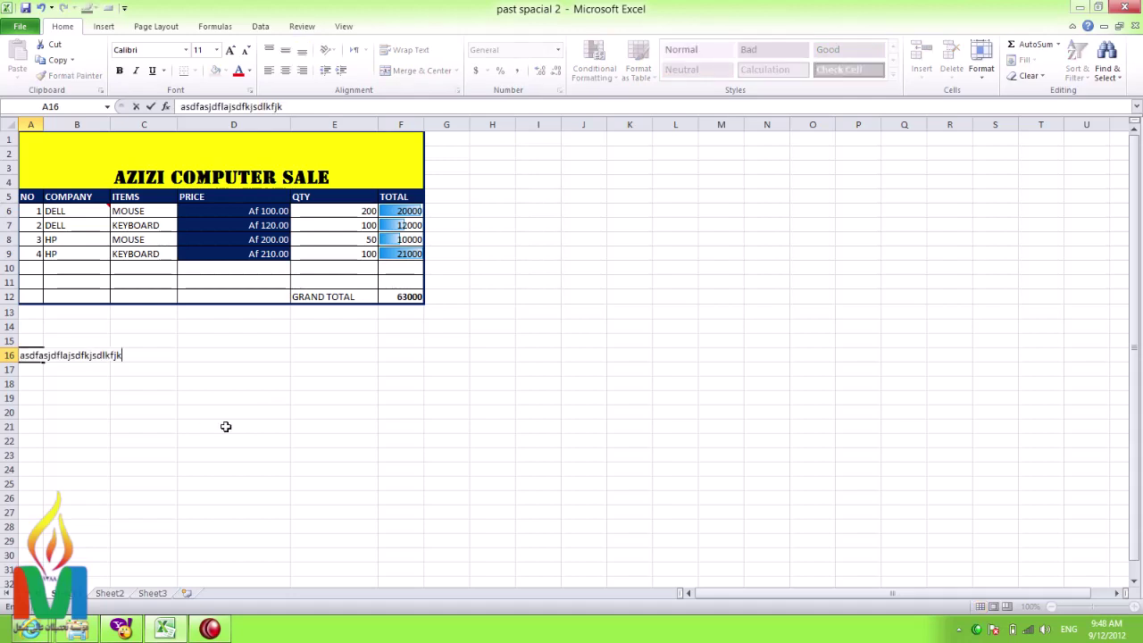
pyautogui.press('BackSpace')
pyautogui.press('BackSpace')
pyautogui.press('BackSpace')
pyautogui.press('BackSpace')
pyautogui.press('BackSpace')
pyautogui.press('BackSpace')
pyautogui.press('BackSpace')
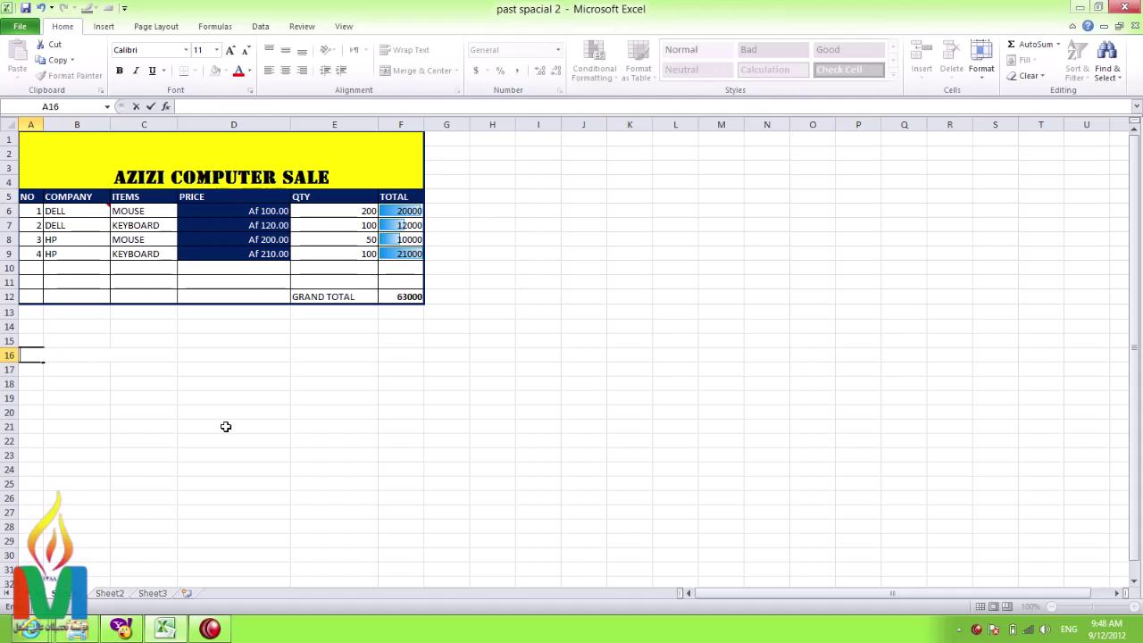
pyautogui.press('Return')
pyautogui.press('super+r')
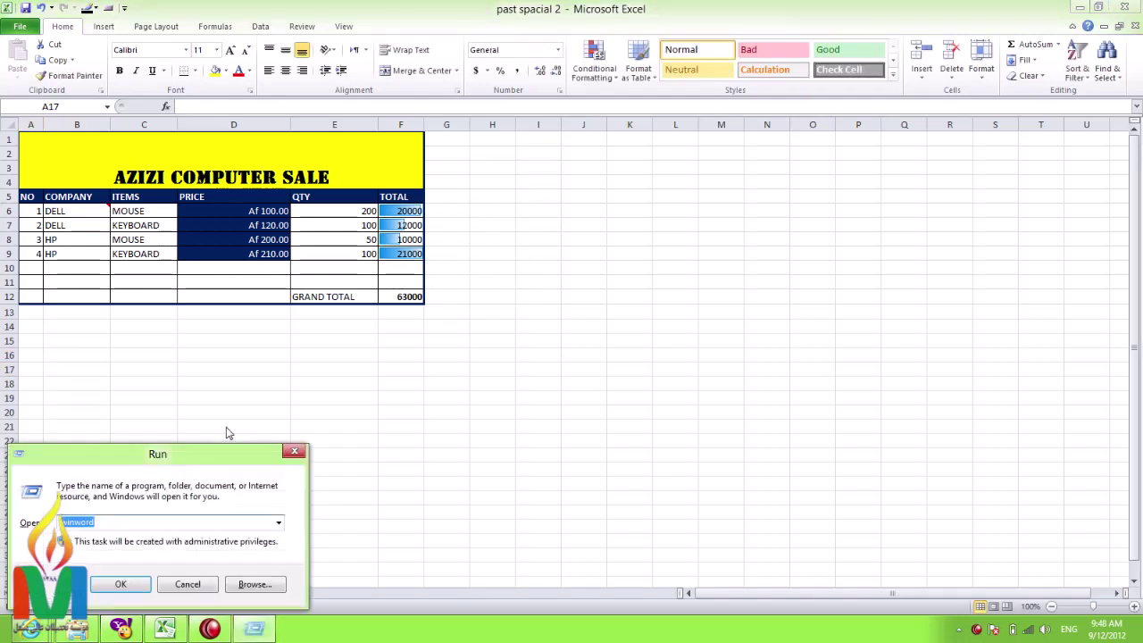
# Step: In Word, add the Title-styled heading 'Azizi Computers Report' and three =rand() sample paragraphs, then select them
pyautogui.press('Escape')
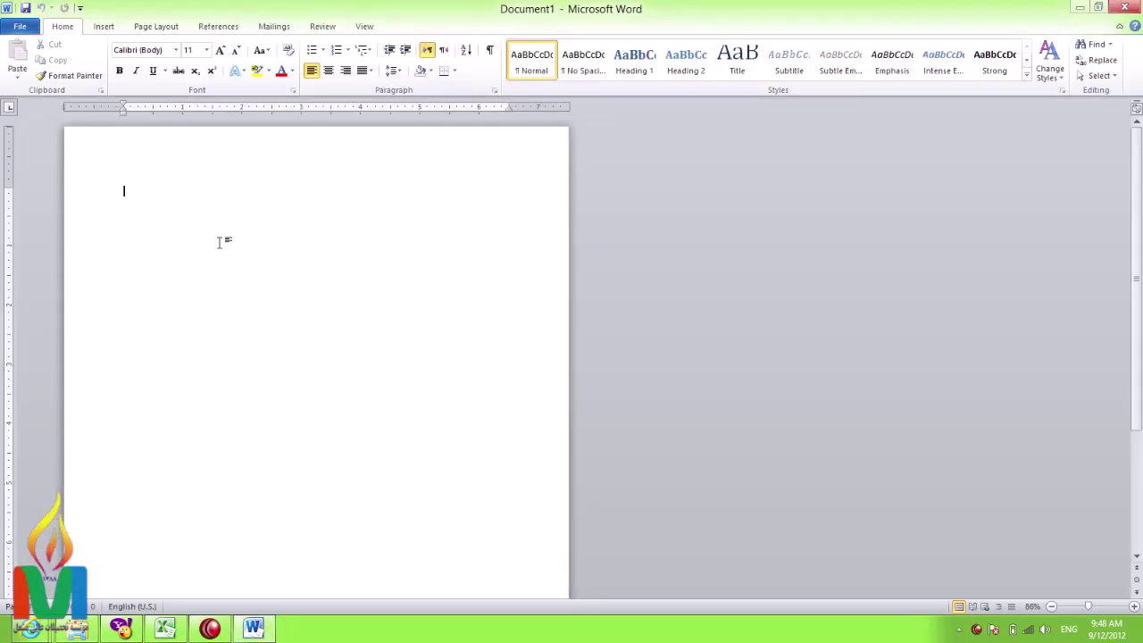
pyautogui.write('Azizi')
pyautogui.write(' Computer')
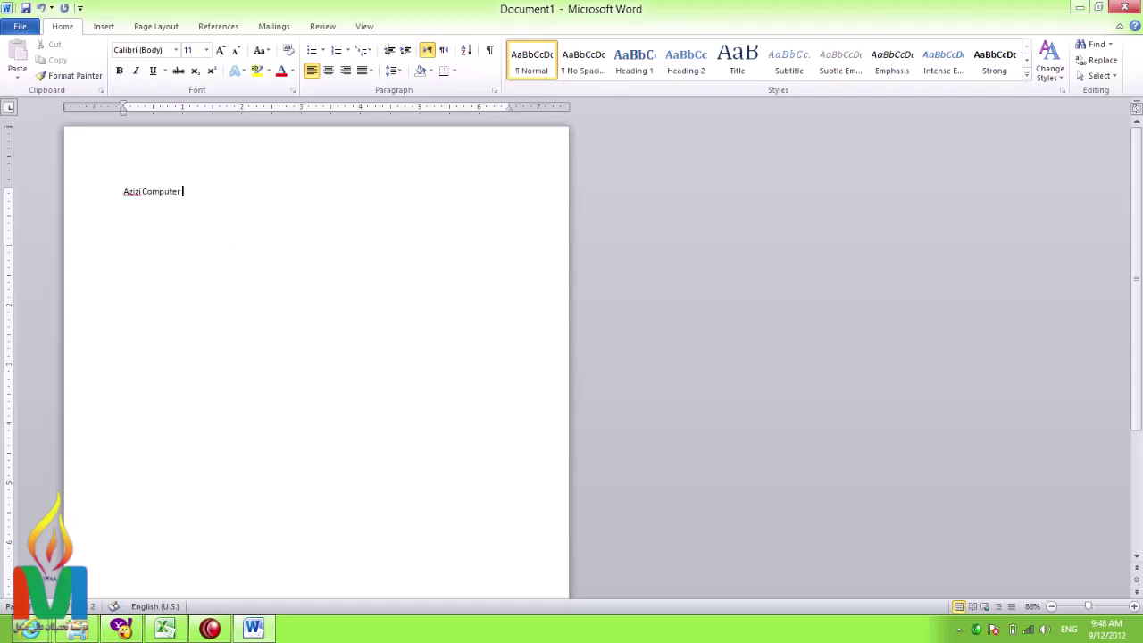
pyautogui.write('s ')
pyautogui.write('Report')
pyautogui.click(737, 60)
pyautogui.press('Return')
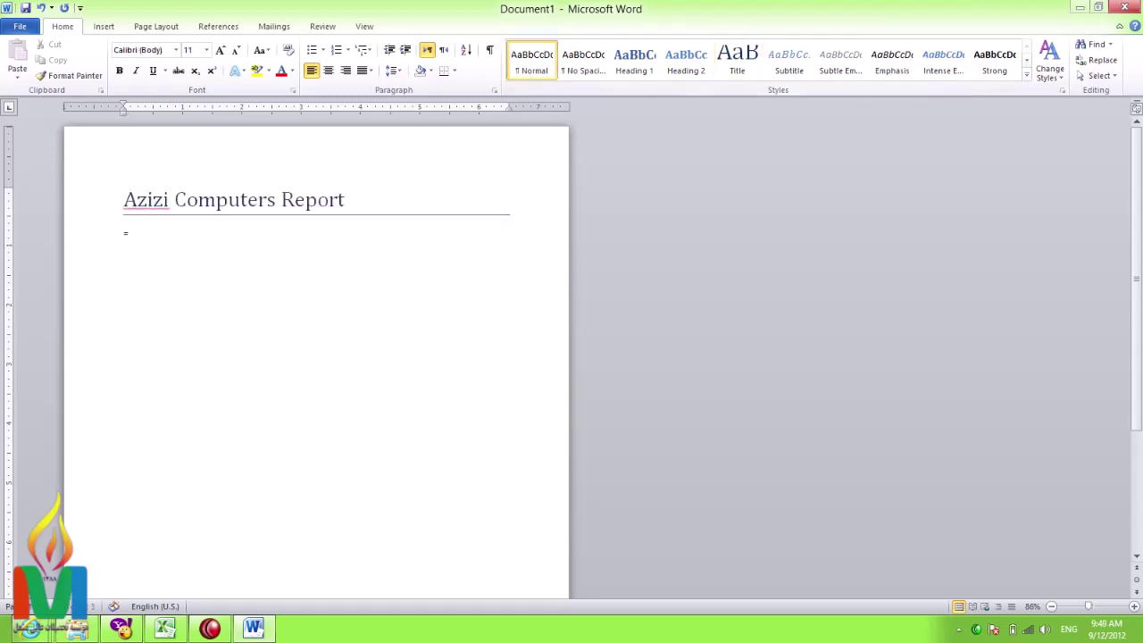
pyautogui.write('rand')
pyautogui.write(')')
pyautogui.press('Return')
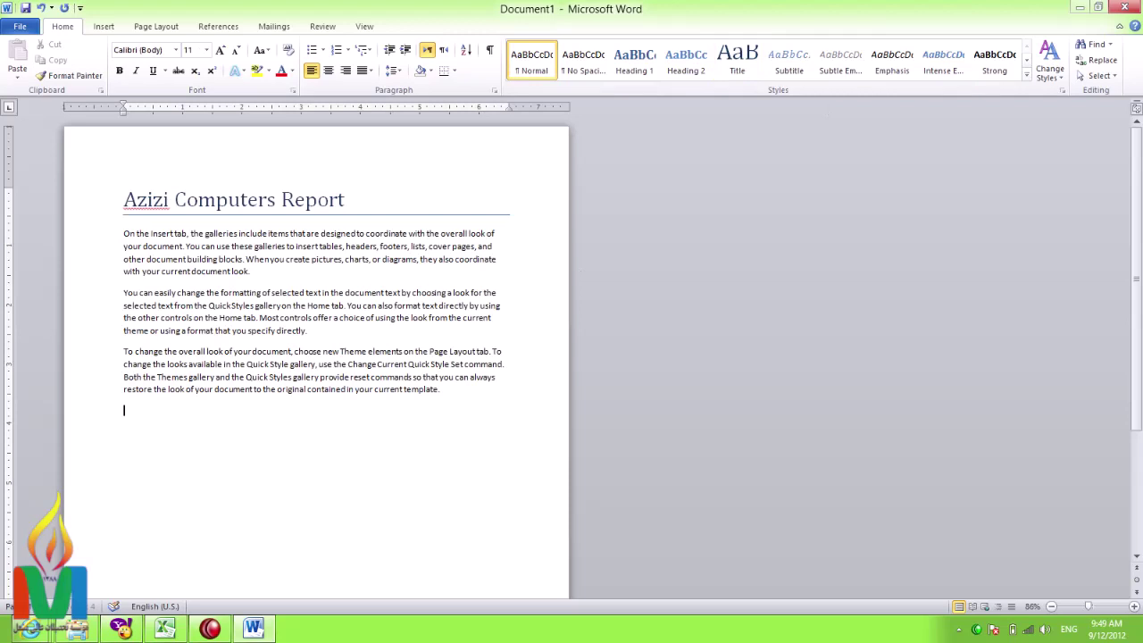
pyautogui.moveTo(158, 406)
pyautogui.mouseDown()
pyautogui.moveTo(112, 355)
pyautogui.moveTo(92, 196)
pyautogui.mouseUp()
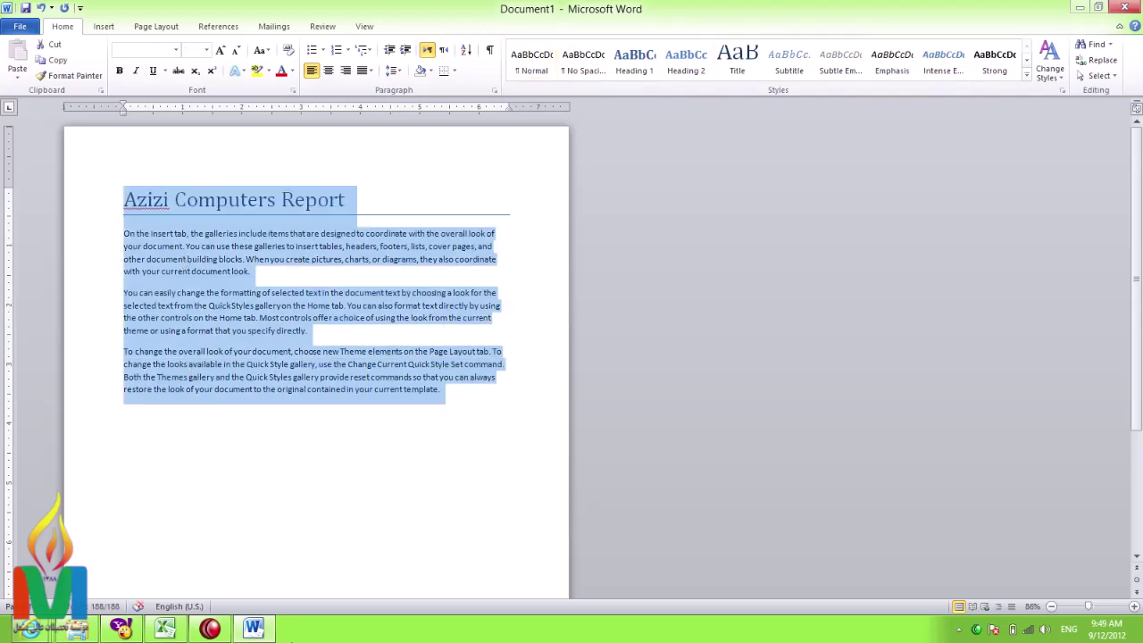
# Step: Check the Excel sales sheet's print preview, then return to the sheet
pyautogui.click(164, 629)
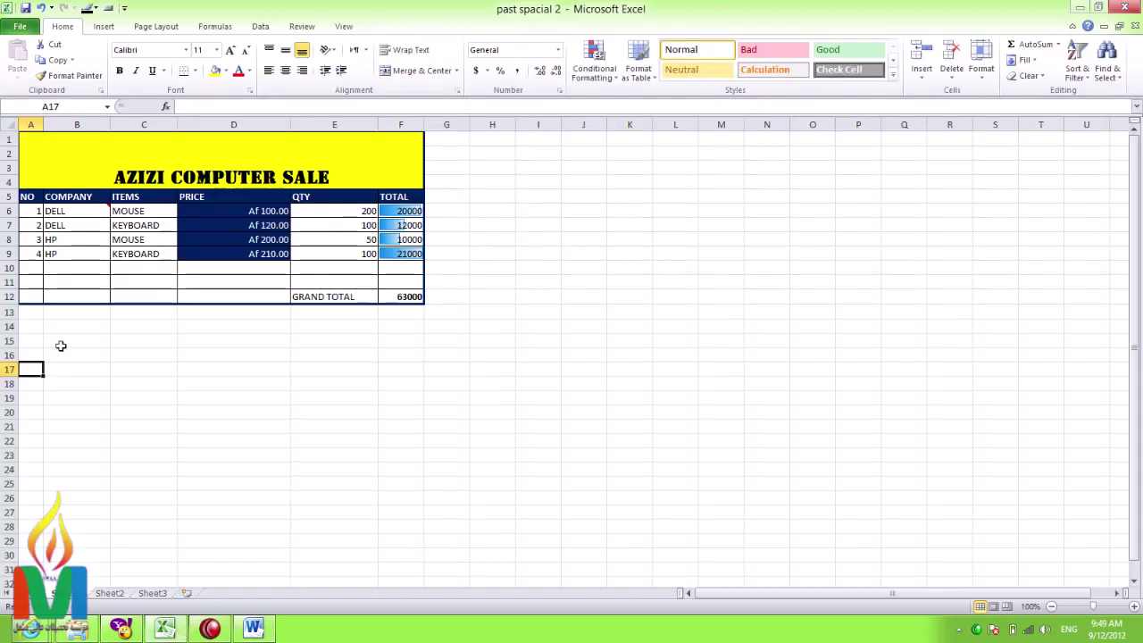
pyautogui.click(21, 29)
pyautogui.click(49, 217)
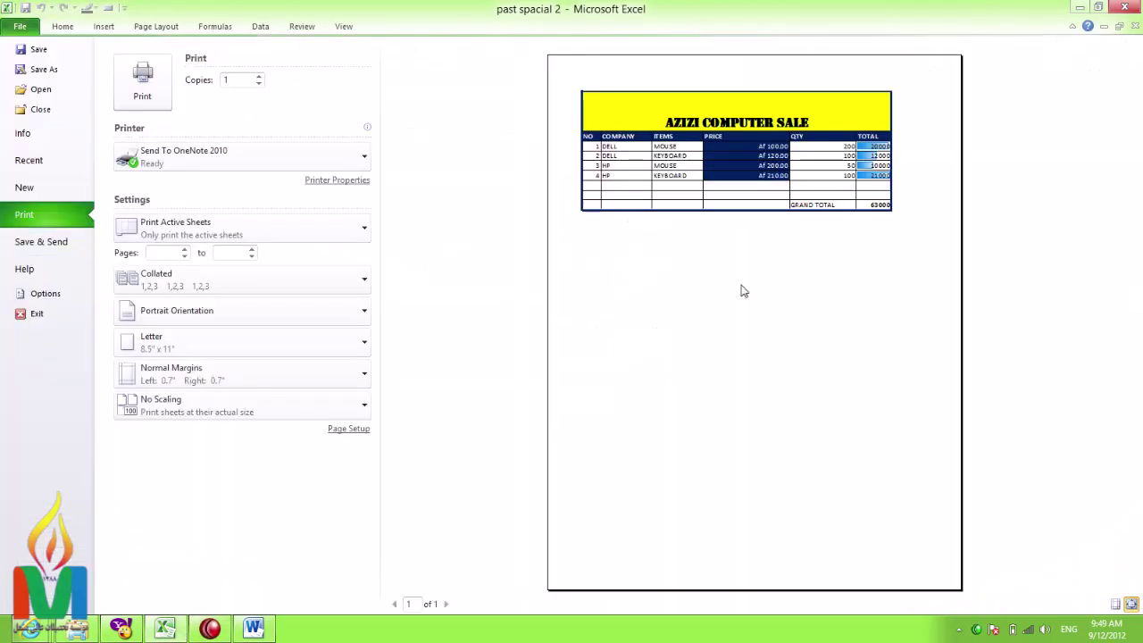
pyautogui.click(22, 26)
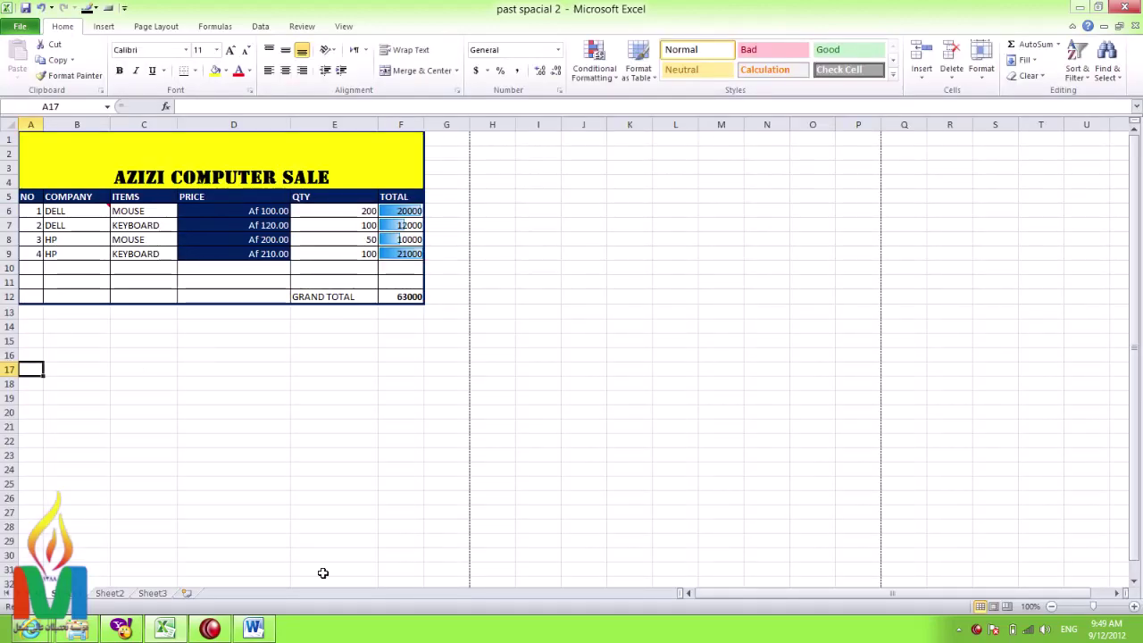
# Step: Copy the Word report and paste it with Paste Special into cell A17 of Excel
pyautogui.click(254, 628)
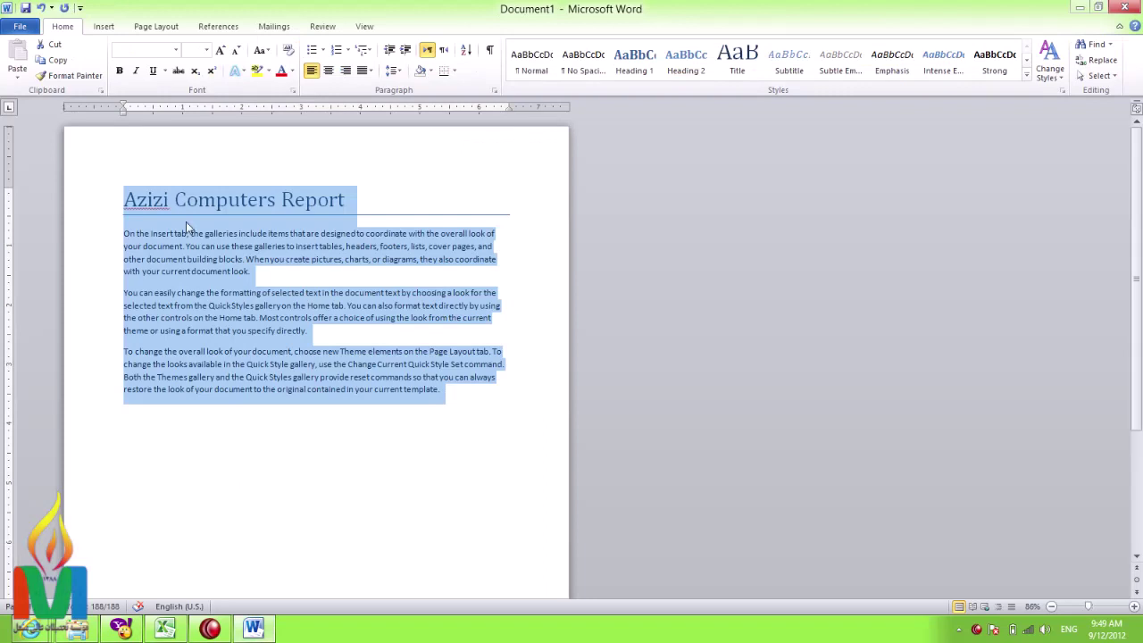
pyautogui.click(59, 62)
pyautogui.click(166, 629)
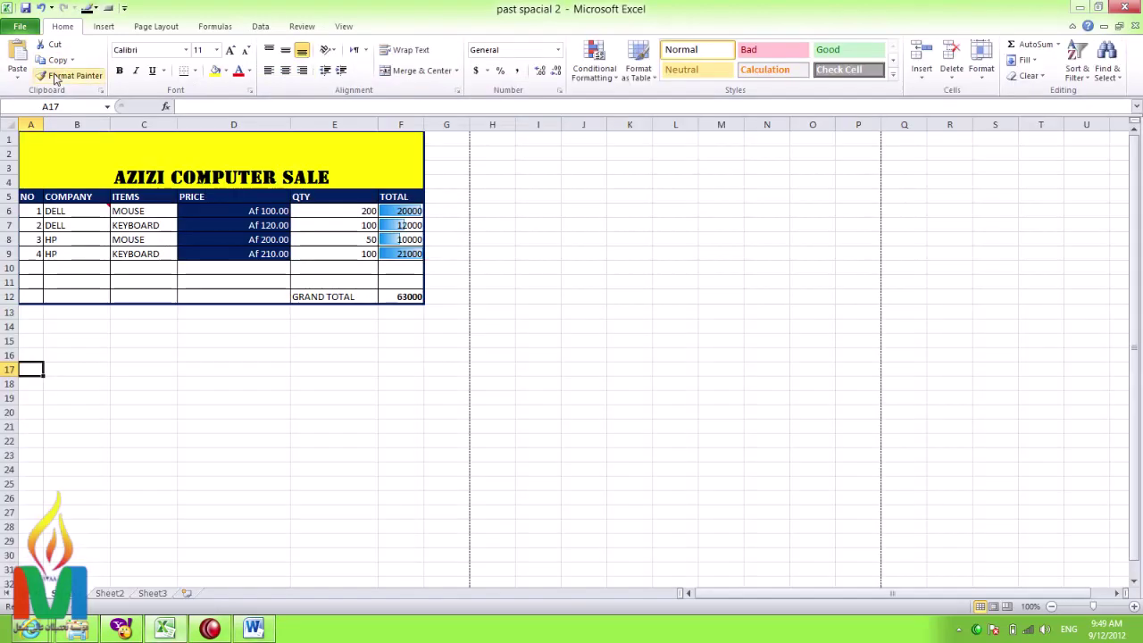
pyautogui.click(19, 77)
pyautogui.click(54, 129)
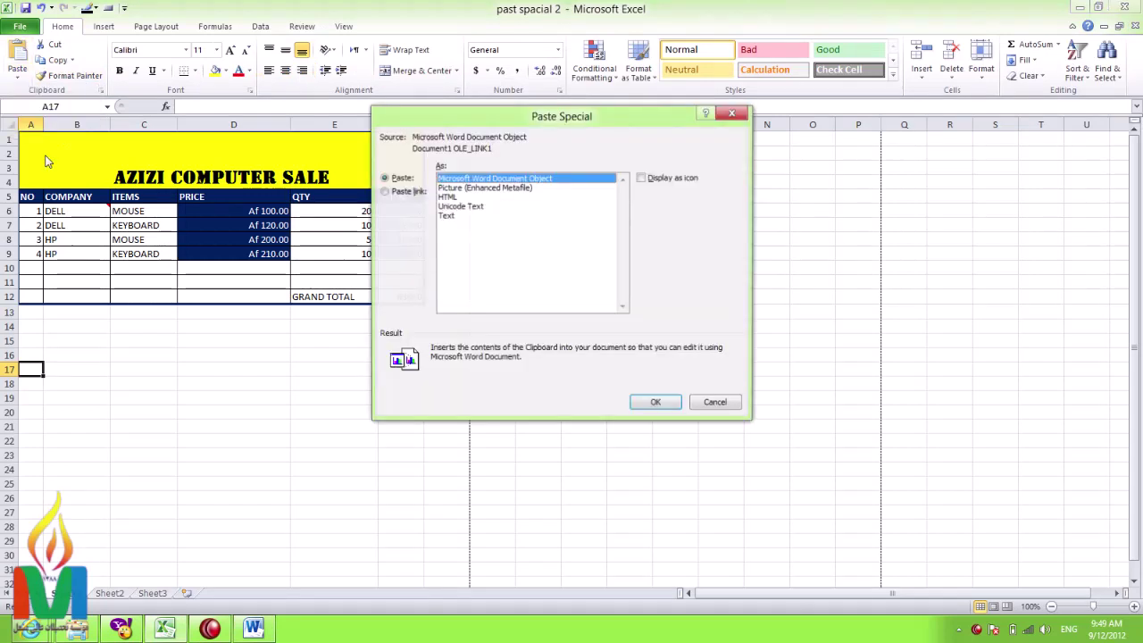
pyautogui.click(715, 402)
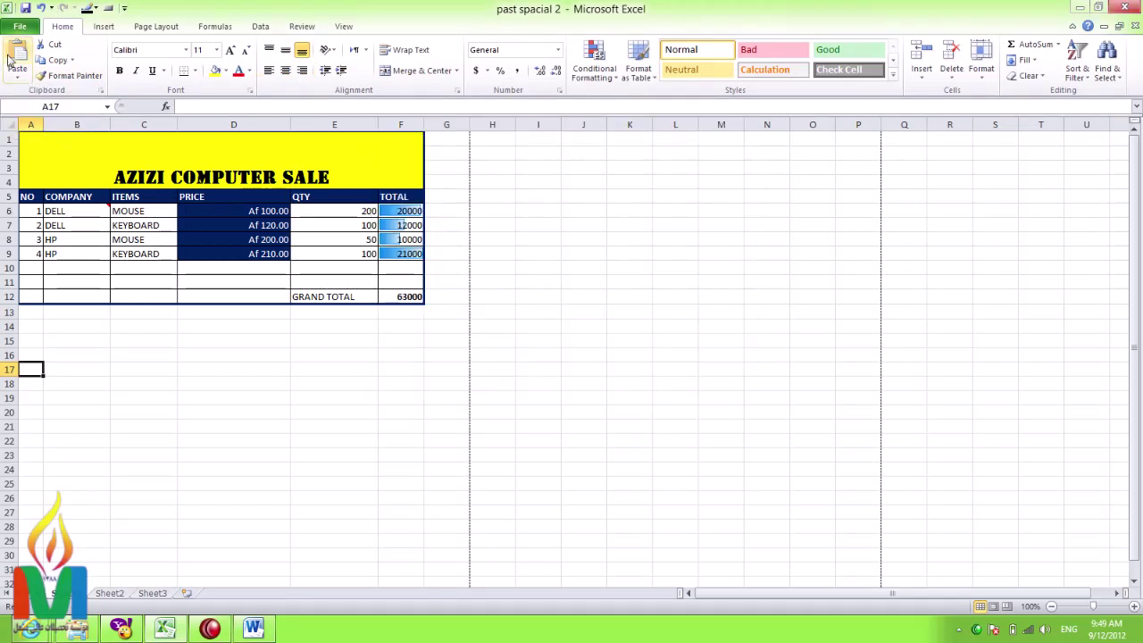
pyautogui.hotkey('ctrl', 'v')
# Step: Select the pasted report cells A17:C20 and check them in print preview
pyautogui.click(150, 502)
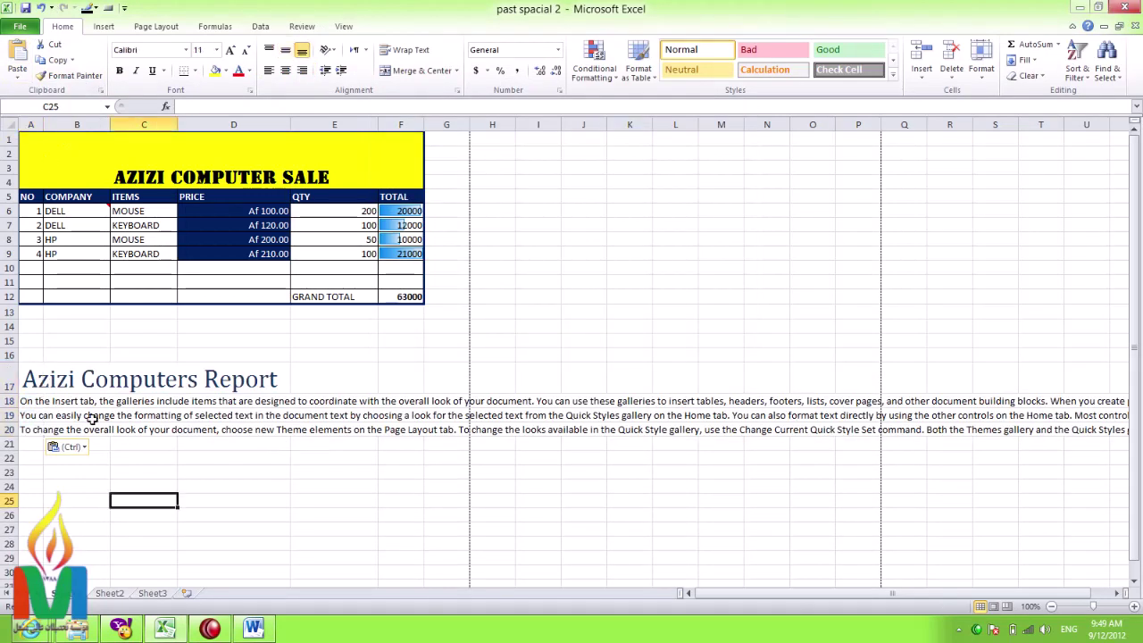
pyautogui.moveTo(55, 382); pyautogui.dragTo(132, 431)
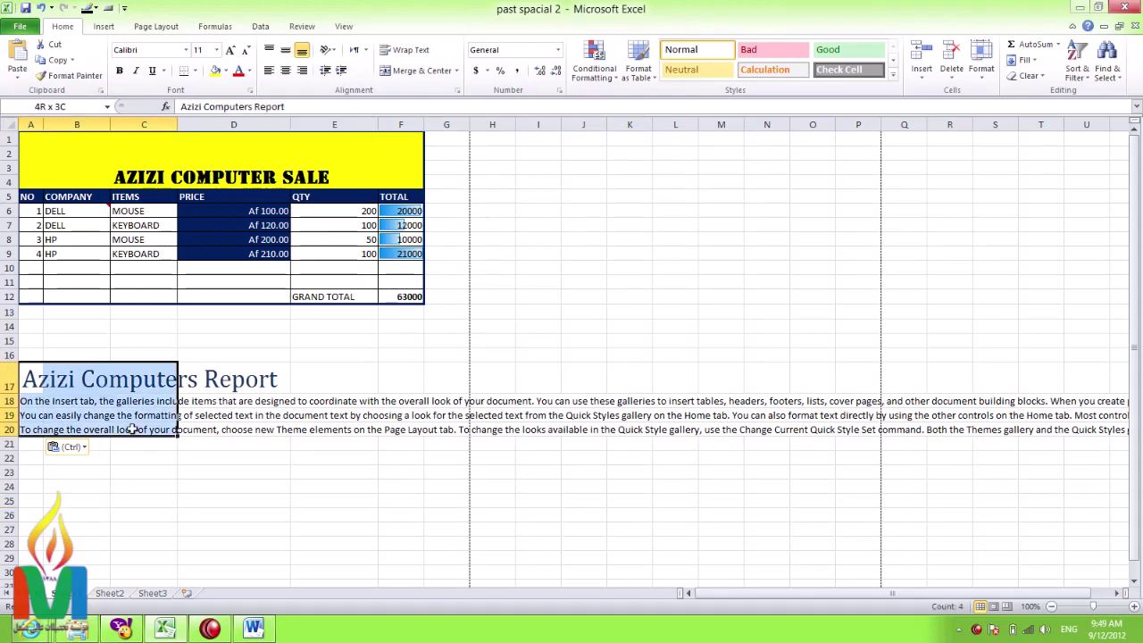
pyautogui.click(234, 460)
pyautogui.click(20, 25)
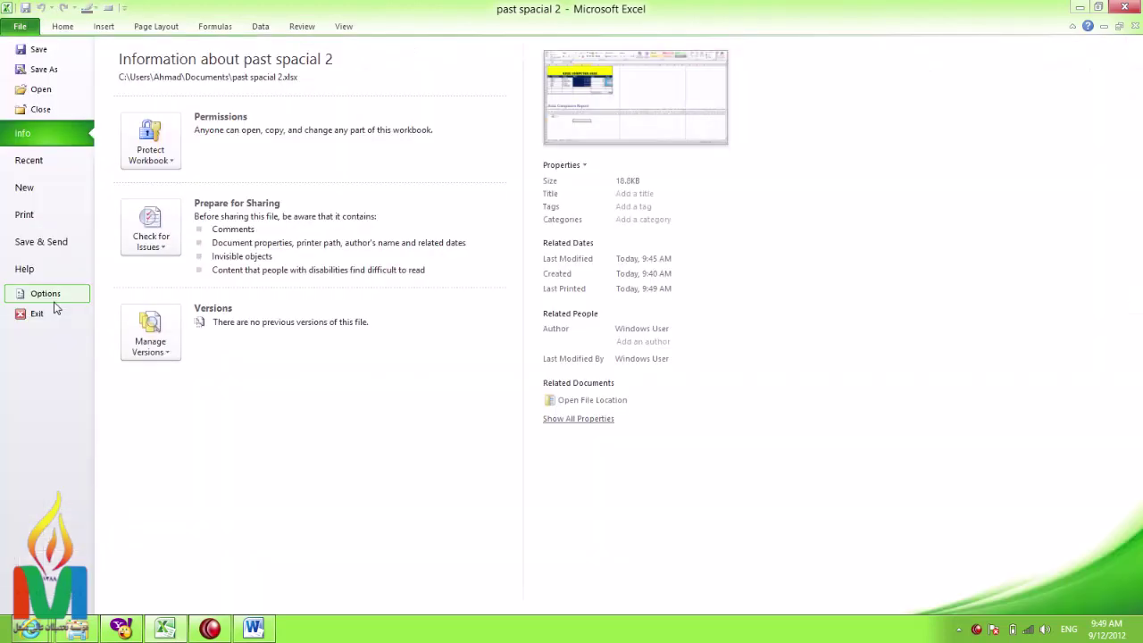
pyautogui.click(54, 214)
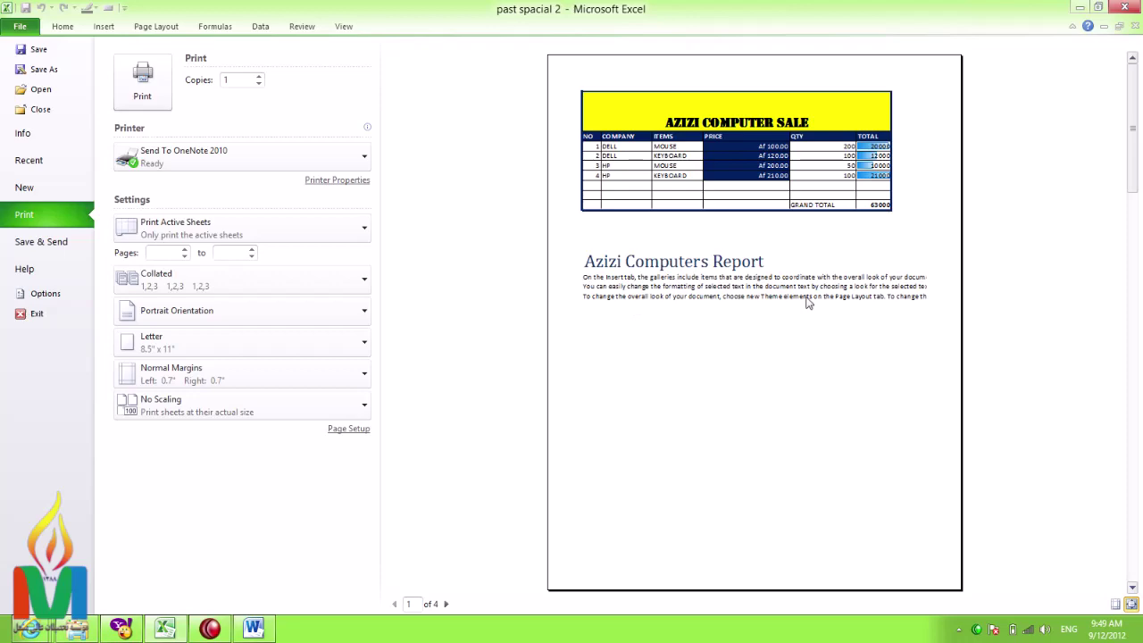
pyautogui.press('Escape')
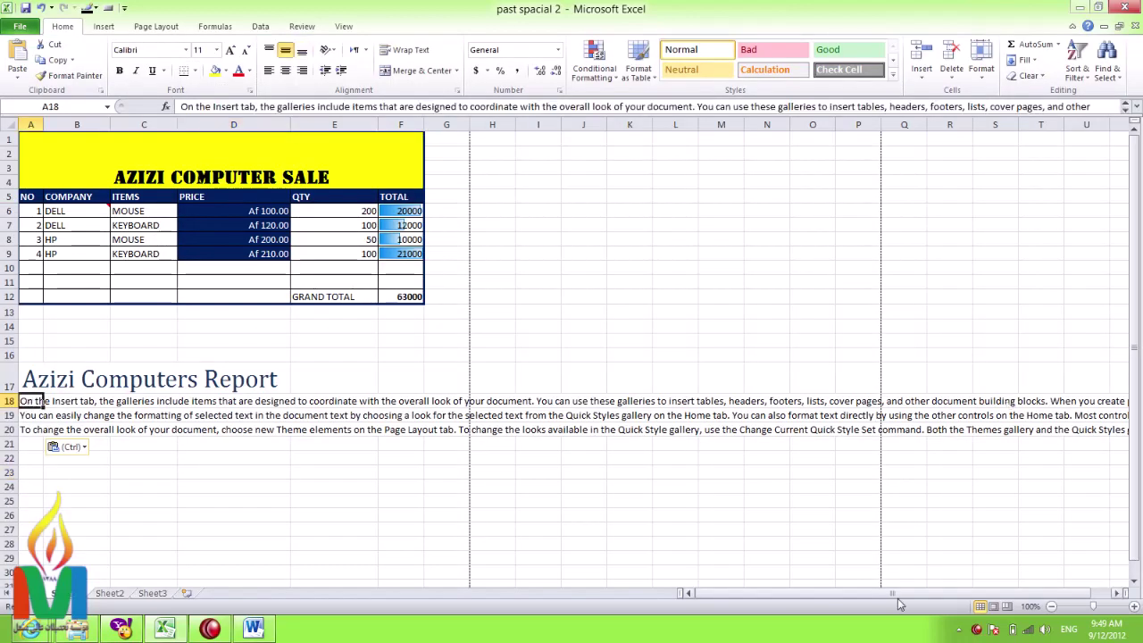
pyautogui.moveTo(753, 597); pyautogui.dragTo(777, 597)
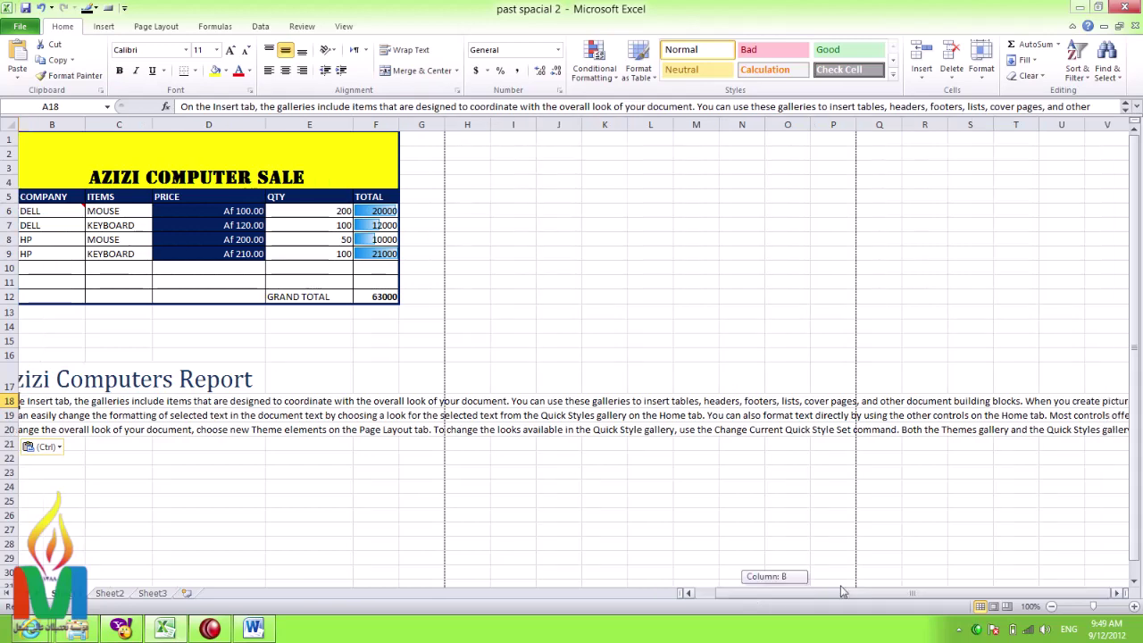
pyautogui.click(1122, 599)
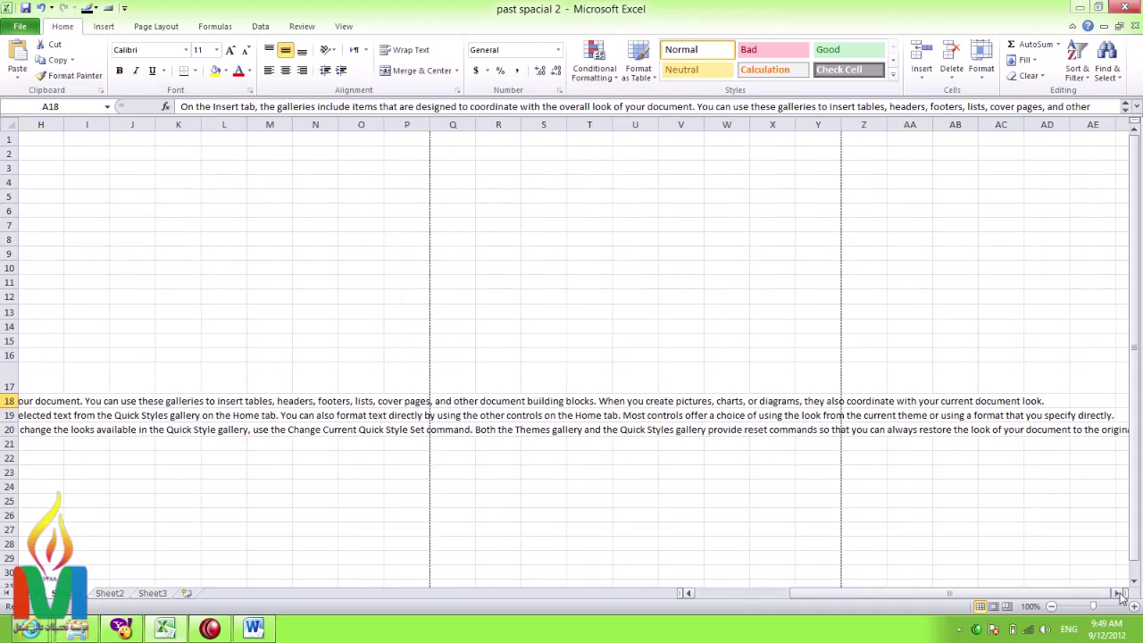
pyautogui.moveTo(129, 430); pyautogui.dragTo(929, 416)
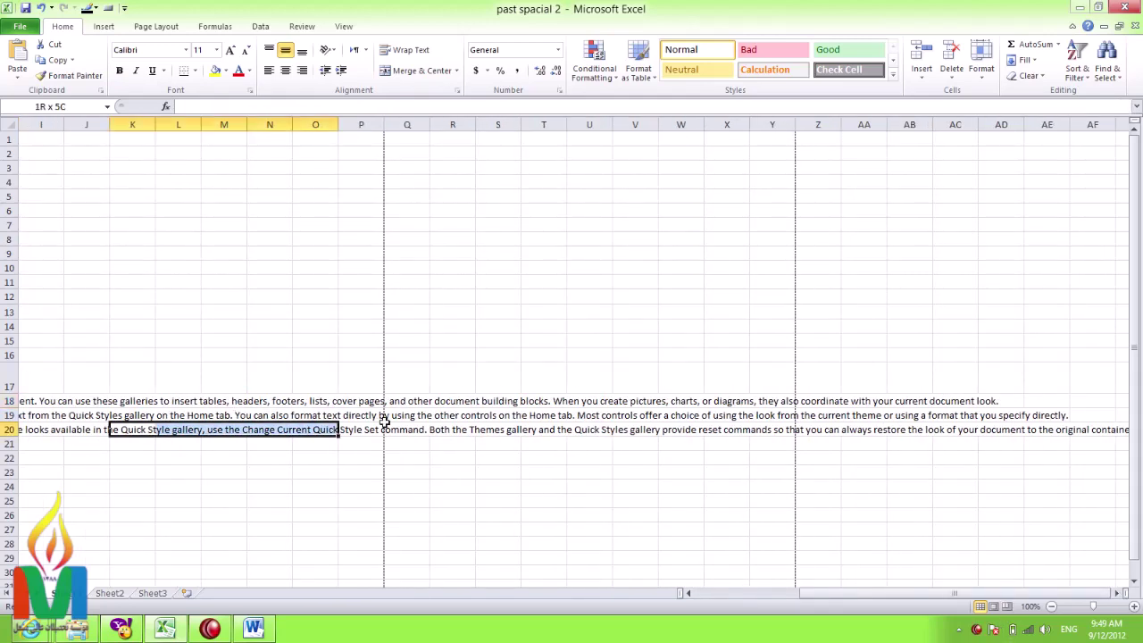
pyautogui.moveTo(890, 593); pyautogui.dragTo(827, 593)
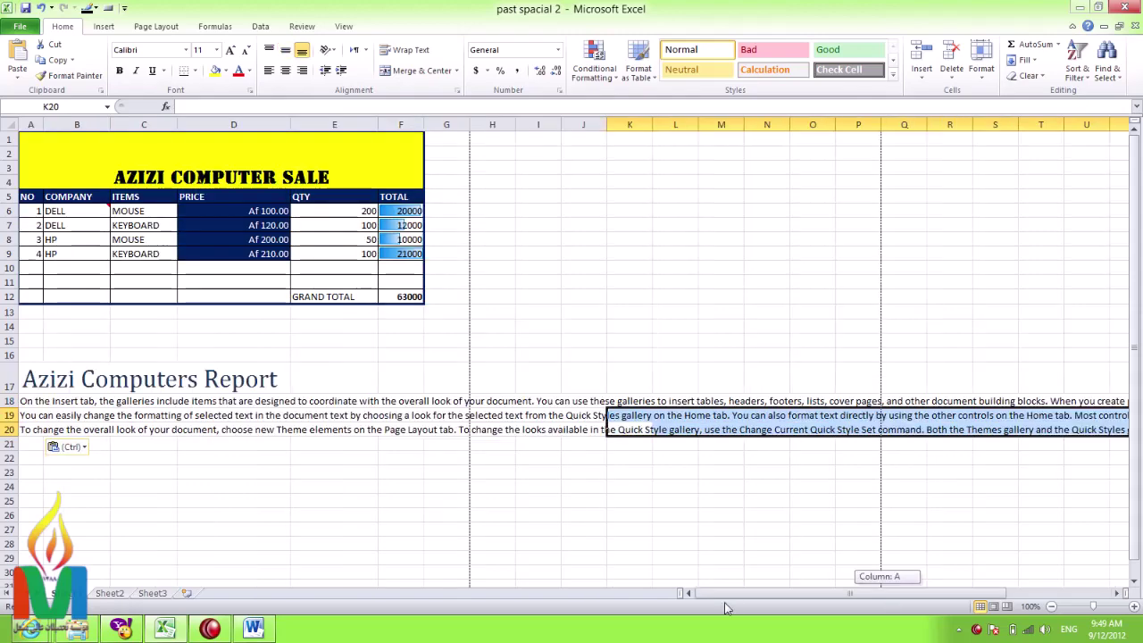
pyautogui.click(208, 468)
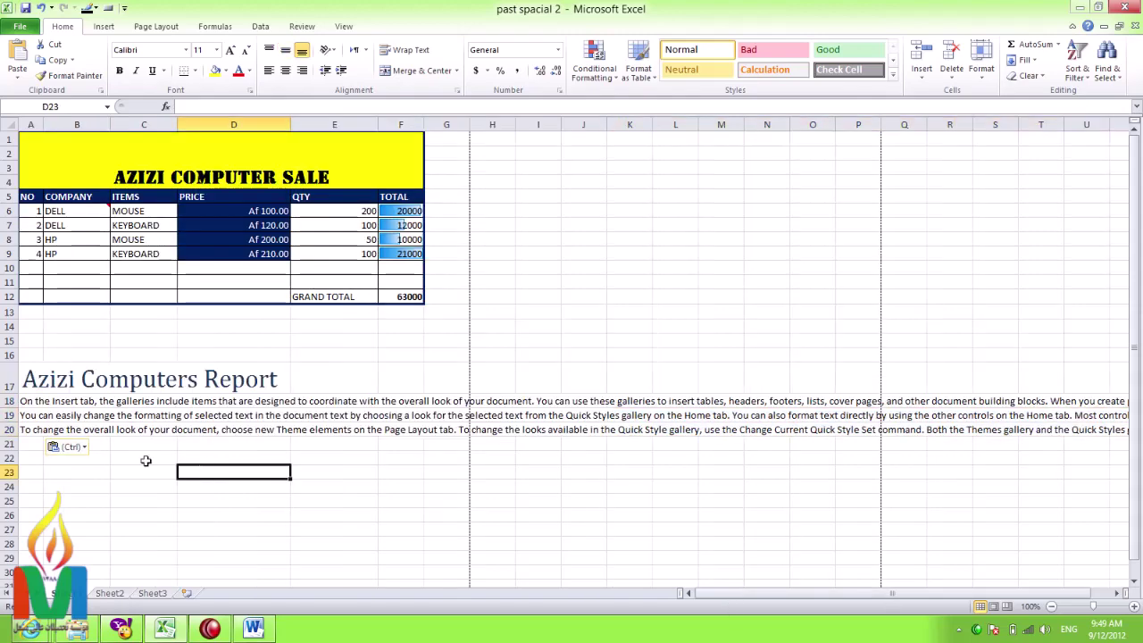
pyautogui.moveTo(28, 391)
pyautogui.mouseDown()
pyautogui.moveTo(111, 393)
pyautogui.moveTo(217, 428)
pyautogui.mouseUp()
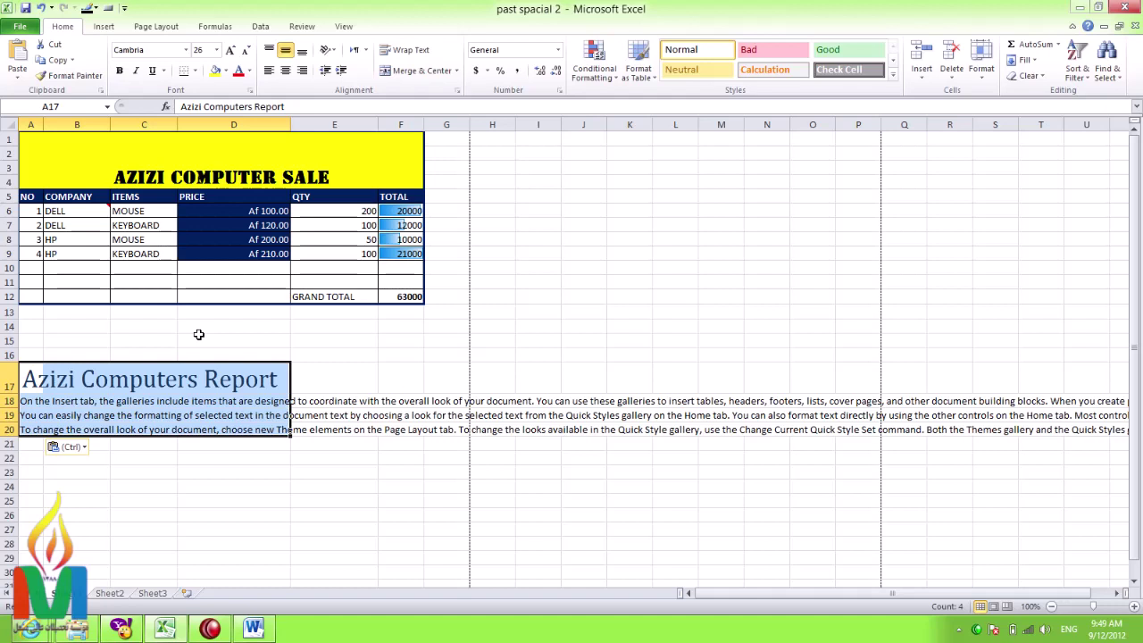
# Step: Remove the plain-text report and re-paste it as a Microsoft Word Document Object below the table
pyautogui.hotkey('ctrl', 'z')
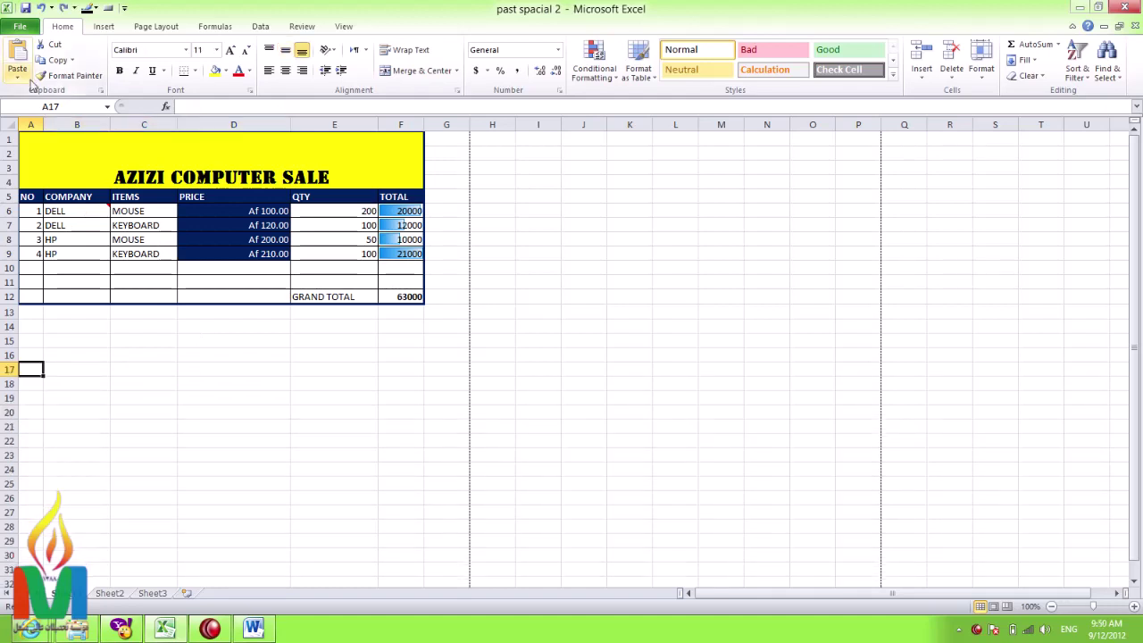
pyautogui.click(17, 79)
pyautogui.click(36, 132)
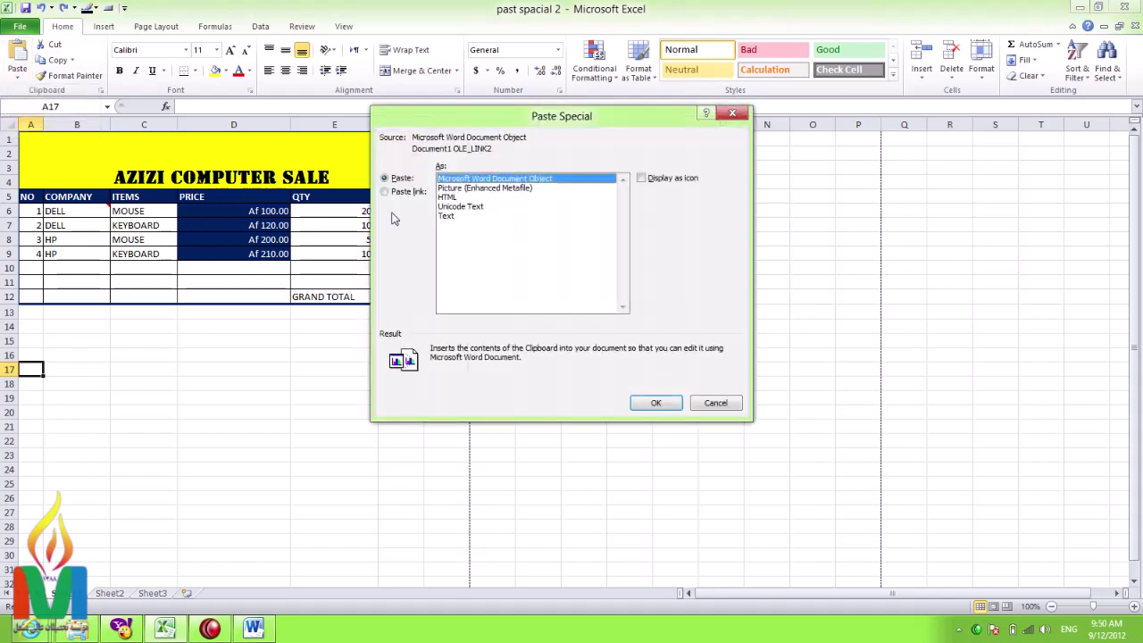
pyautogui.moveTo(492, 116); pyautogui.dragTo(488, 188)
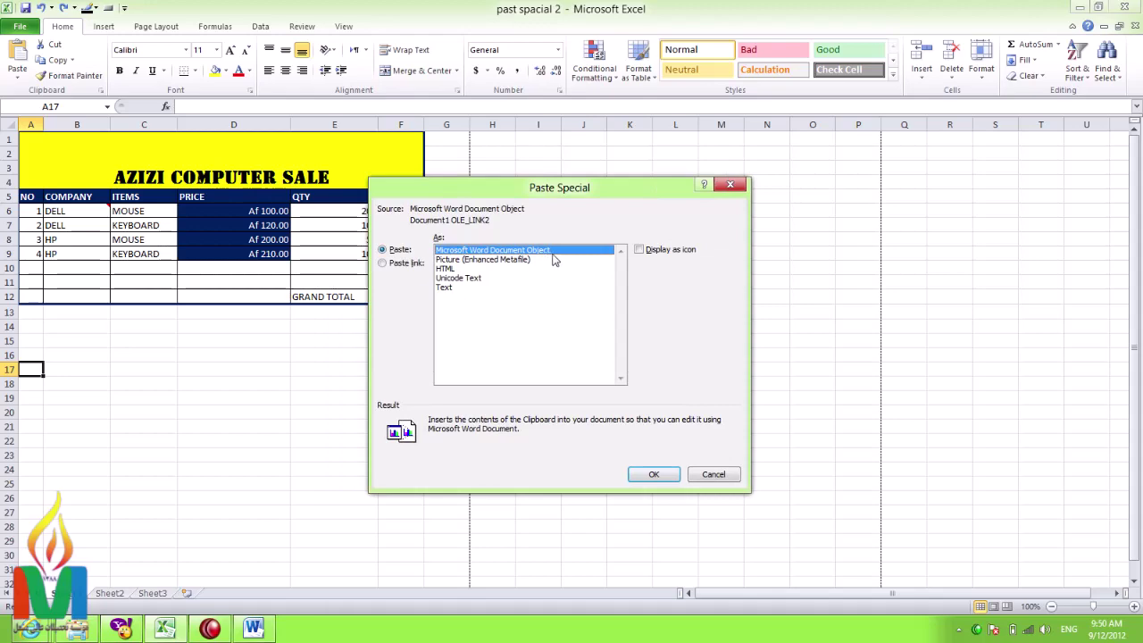
pyautogui.click(655, 473)
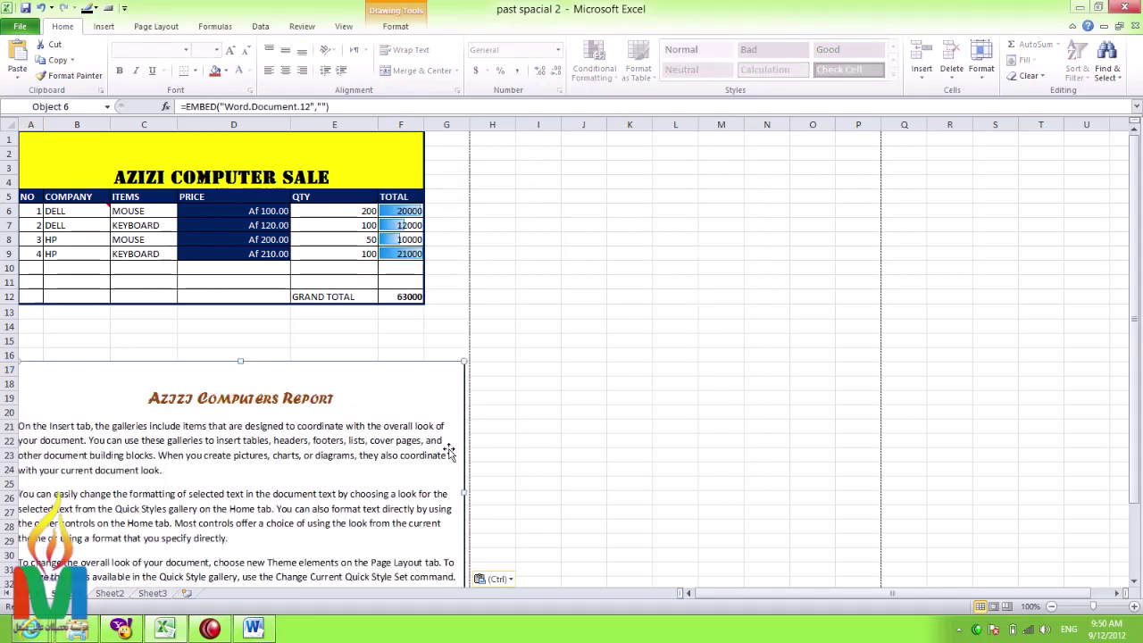
pyautogui.scroll(-1, 375, 478)
pyautogui.scroll(-1, 375, 478)
pyautogui.scroll(-1, 375, 478)
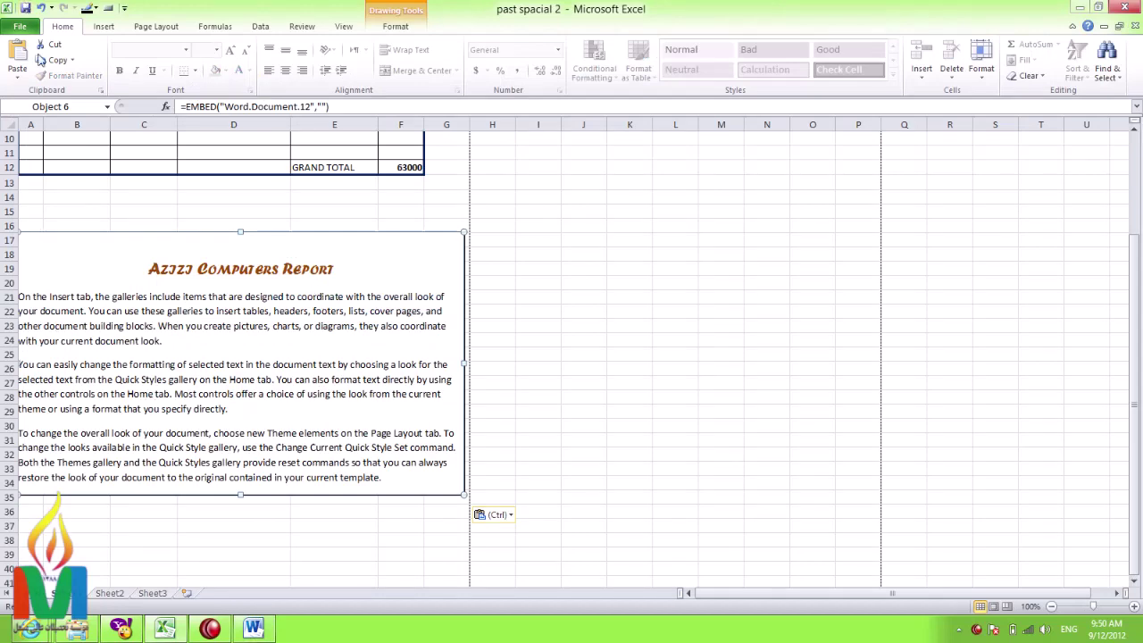
pyautogui.click(20, 26)
# Step: Preview the sheet with the embedded report, then return to the worksheet
pyautogui.click(24, 215)
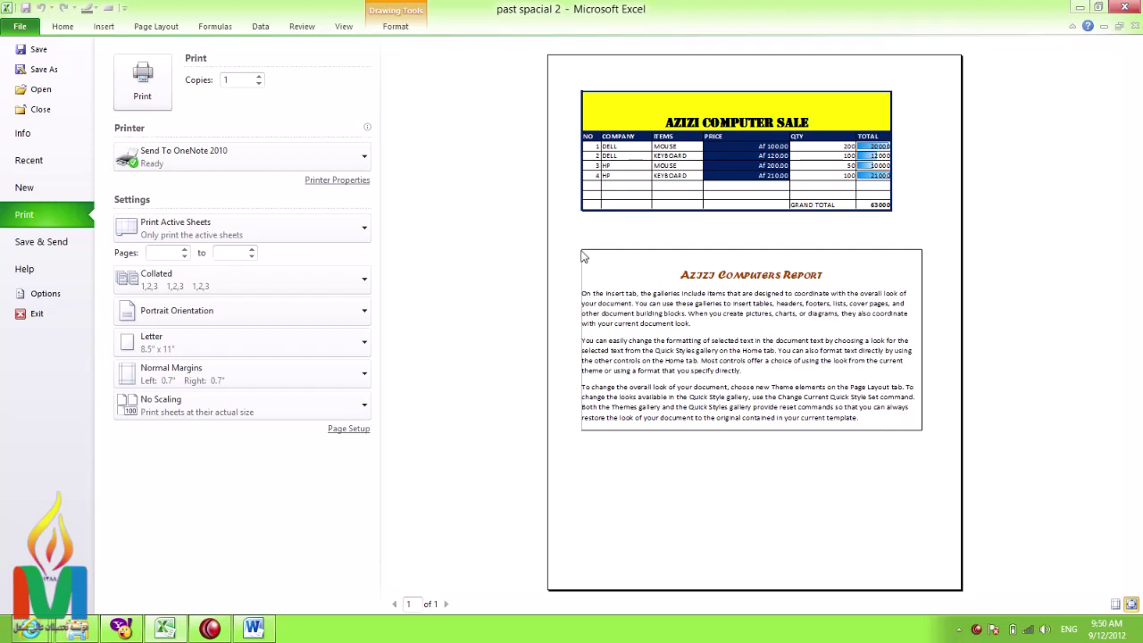
pyautogui.click(65, 26)
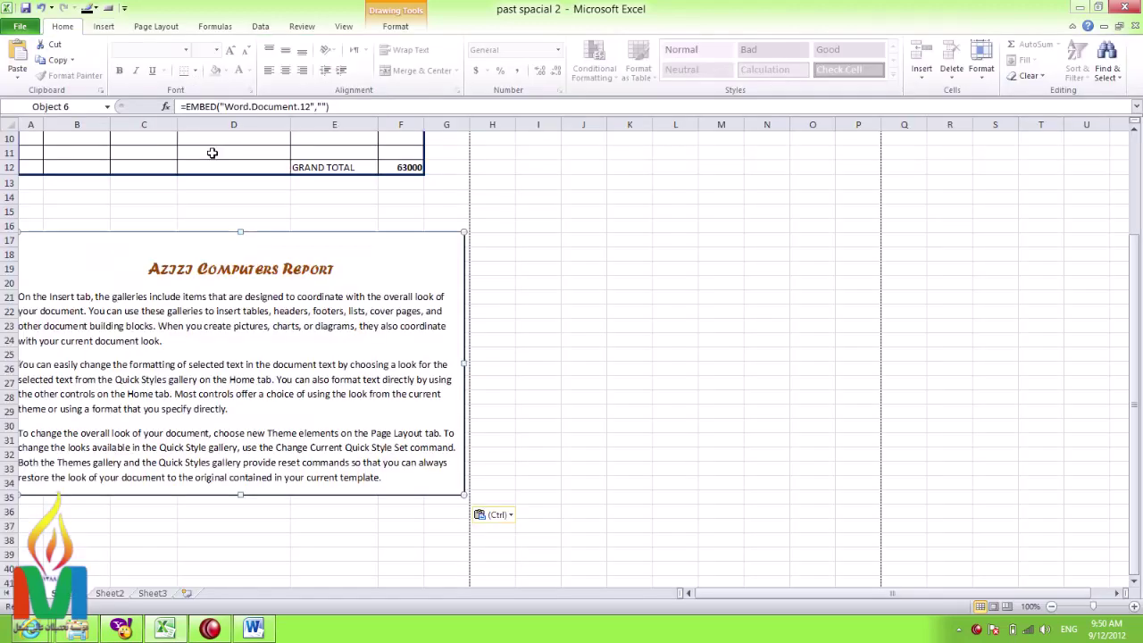
# Step: Delete the embedded report object and paste it as a Picture (Enhanced Metafile) instead
pyautogui.press('Delete')
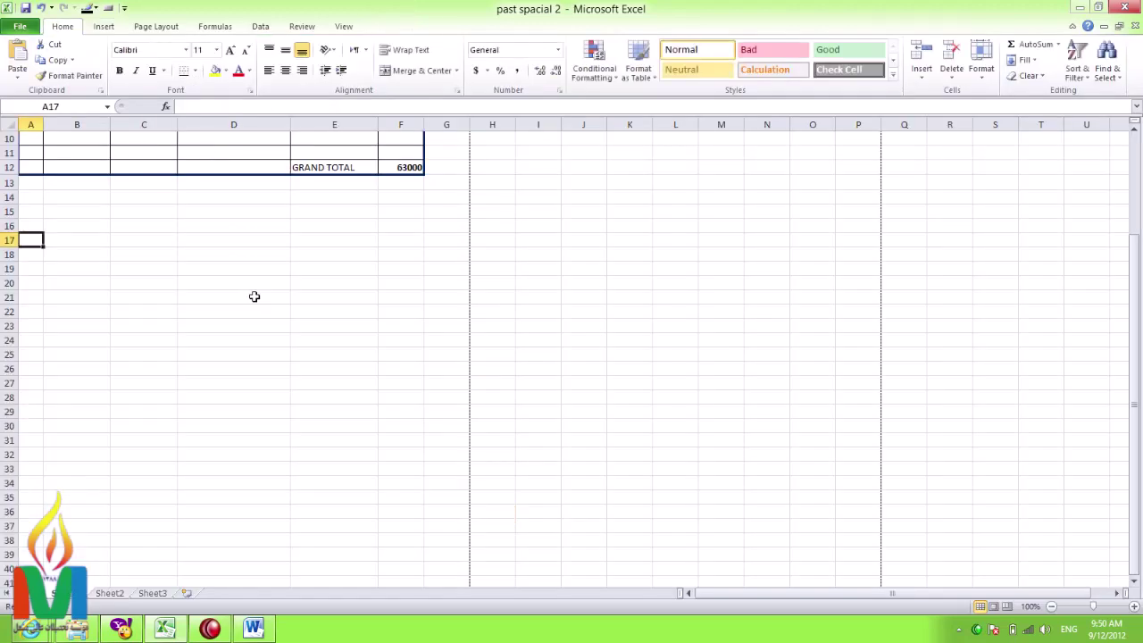
pyautogui.click(17, 73)
pyautogui.click(50, 128)
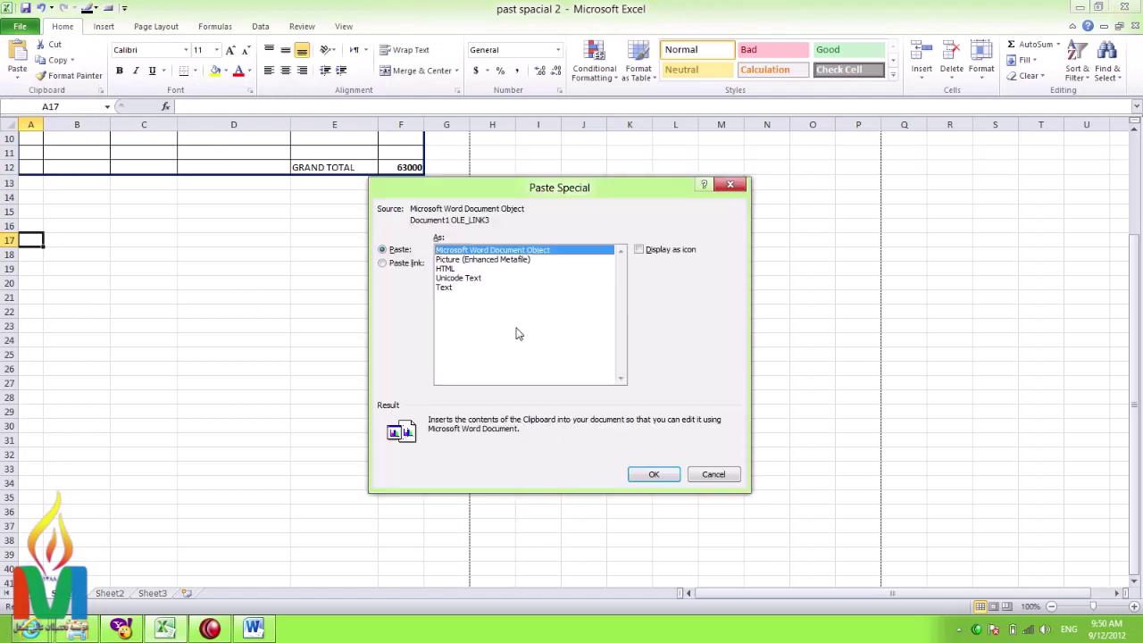
pyautogui.click(486, 261)
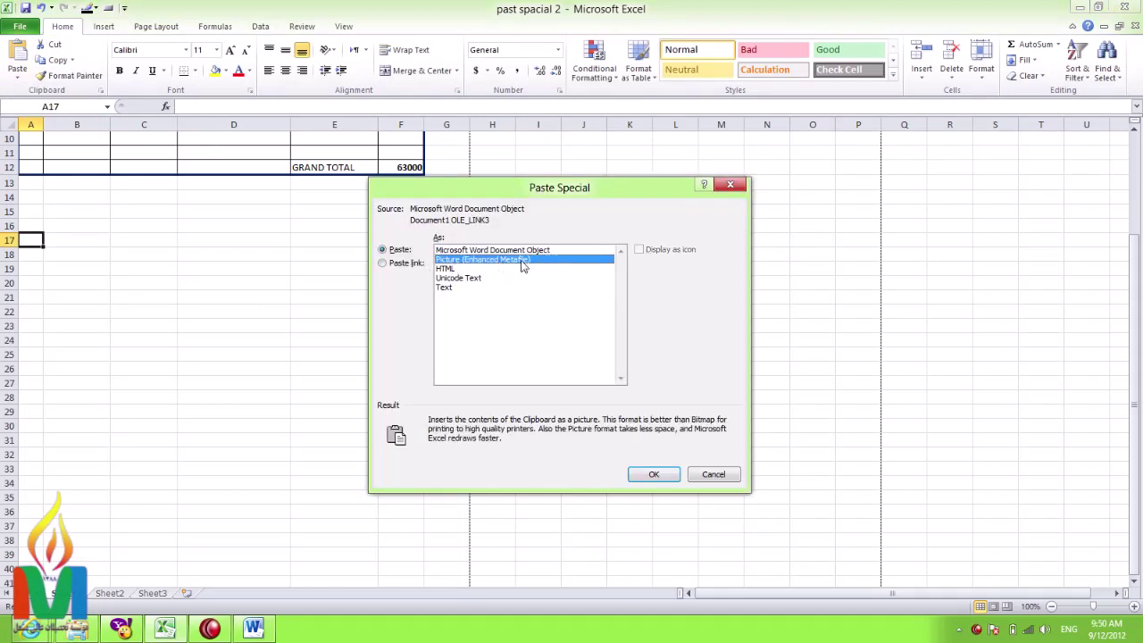
pyautogui.click(653, 475)
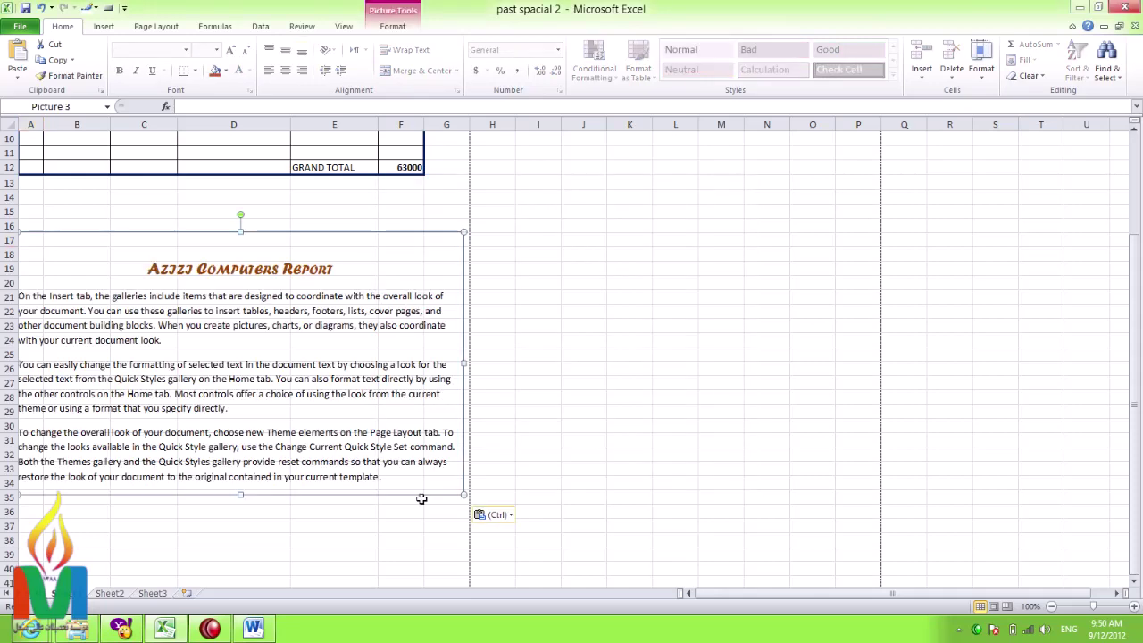
pyautogui.click(528, 394)
pyautogui.click(145, 289)
pyautogui.click(538, 483)
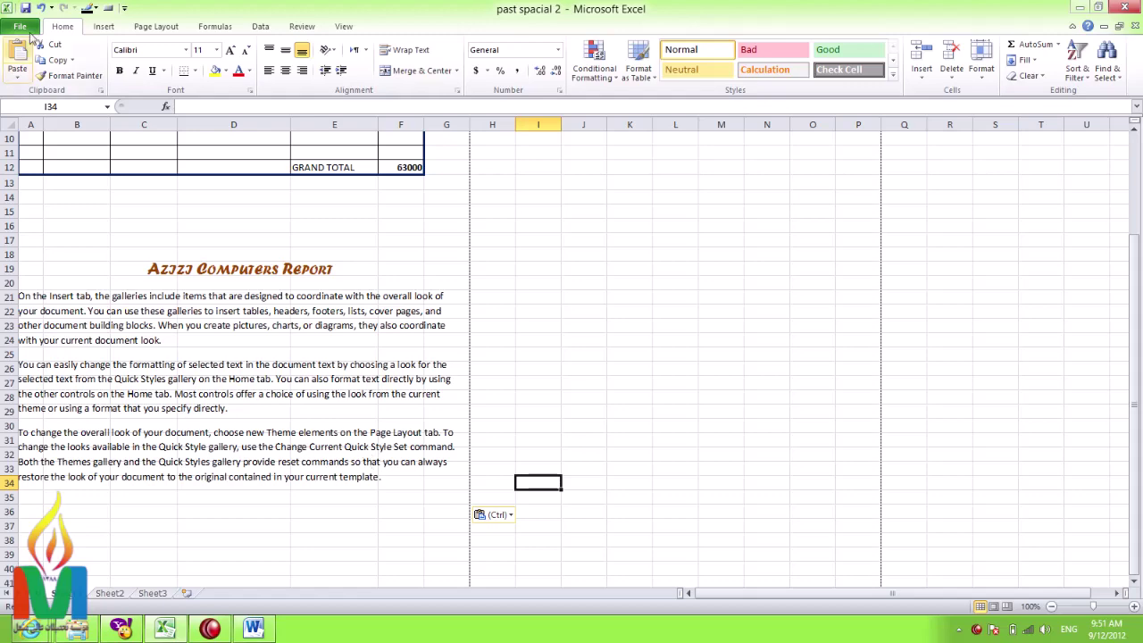
pyautogui.click(21, 27)
pyautogui.click(35, 214)
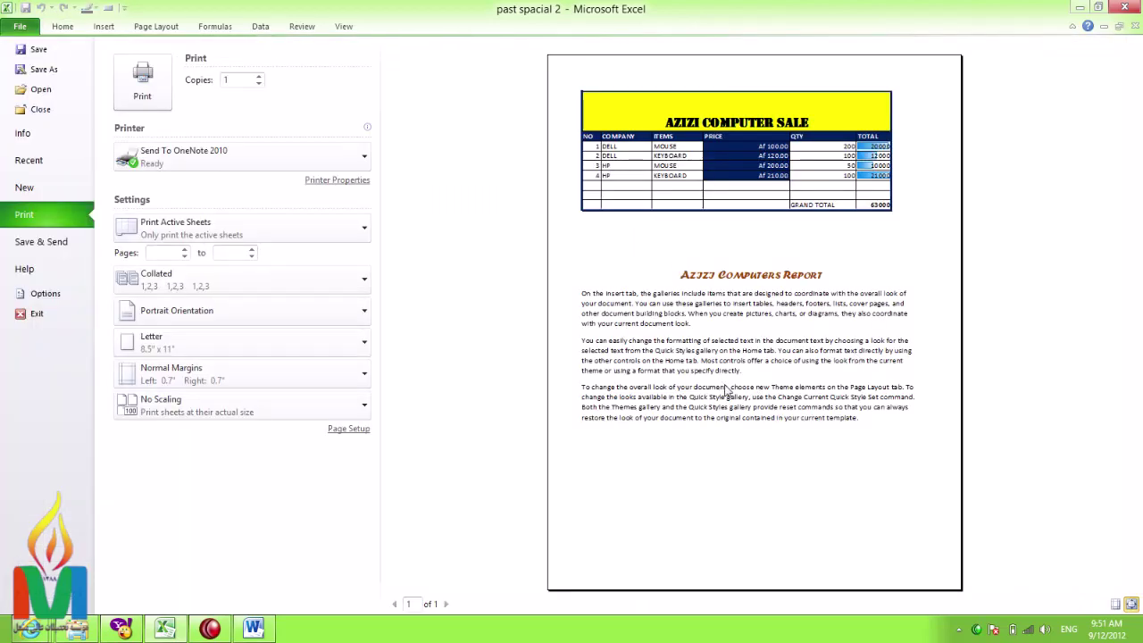
pyautogui.click(67, 27)
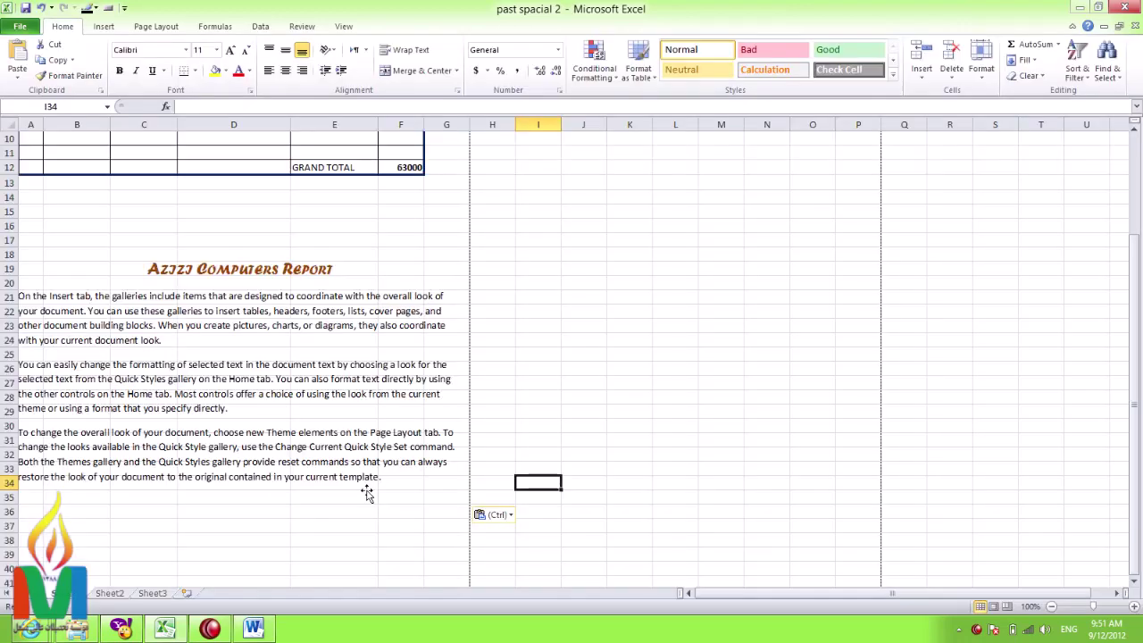
pyautogui.click(366, 486)
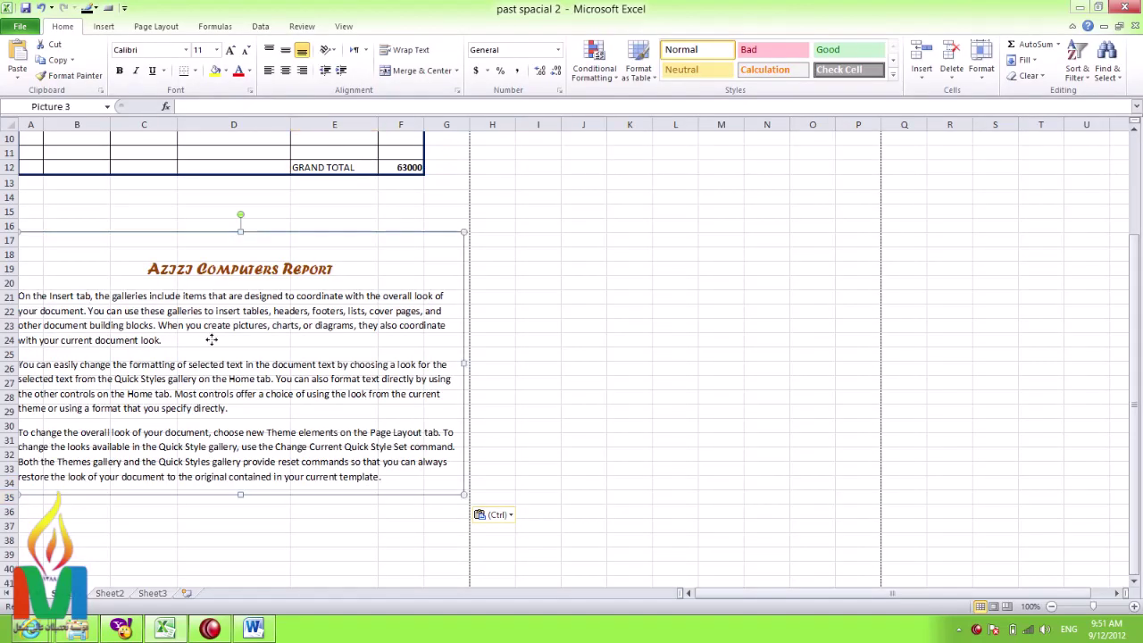
pyautogui.click(257, 632)
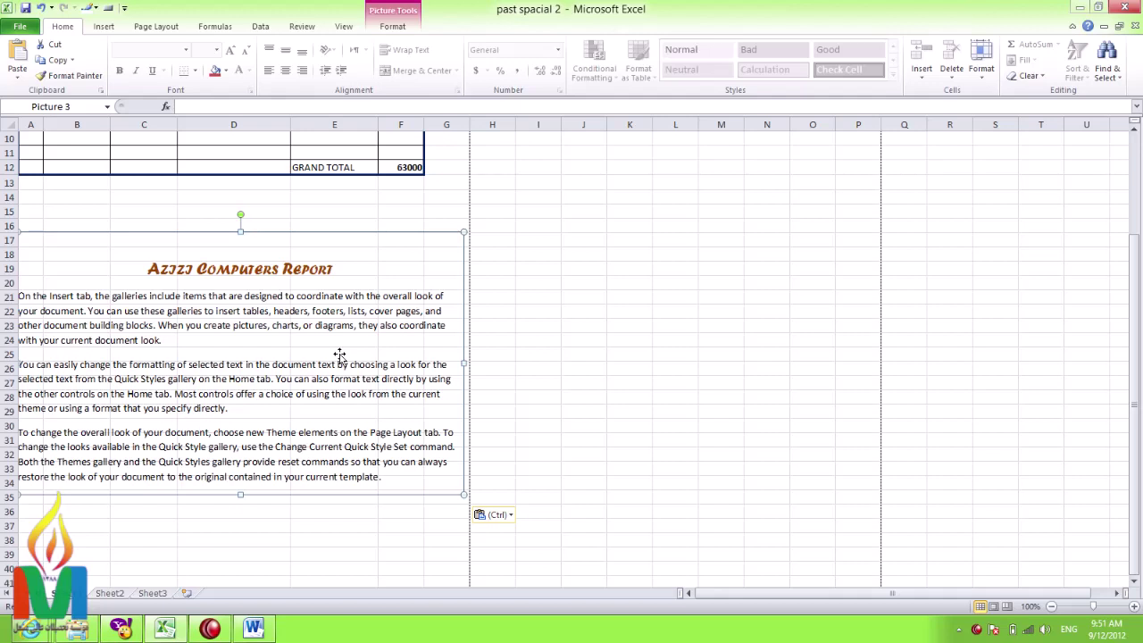
# Step: Replace the report picture with a Paste link Picture (Enhanced Metafile) at cell A18
pyautogui.press('Delete')
pyautogui.click(31, 255)
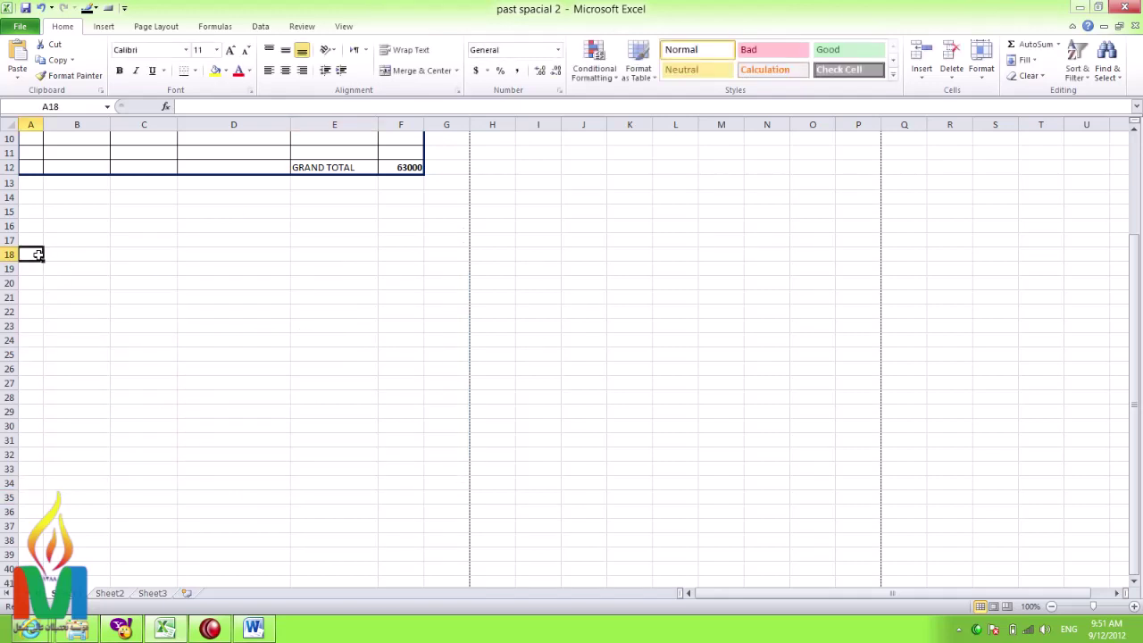
pyautogui.click(17, 79)
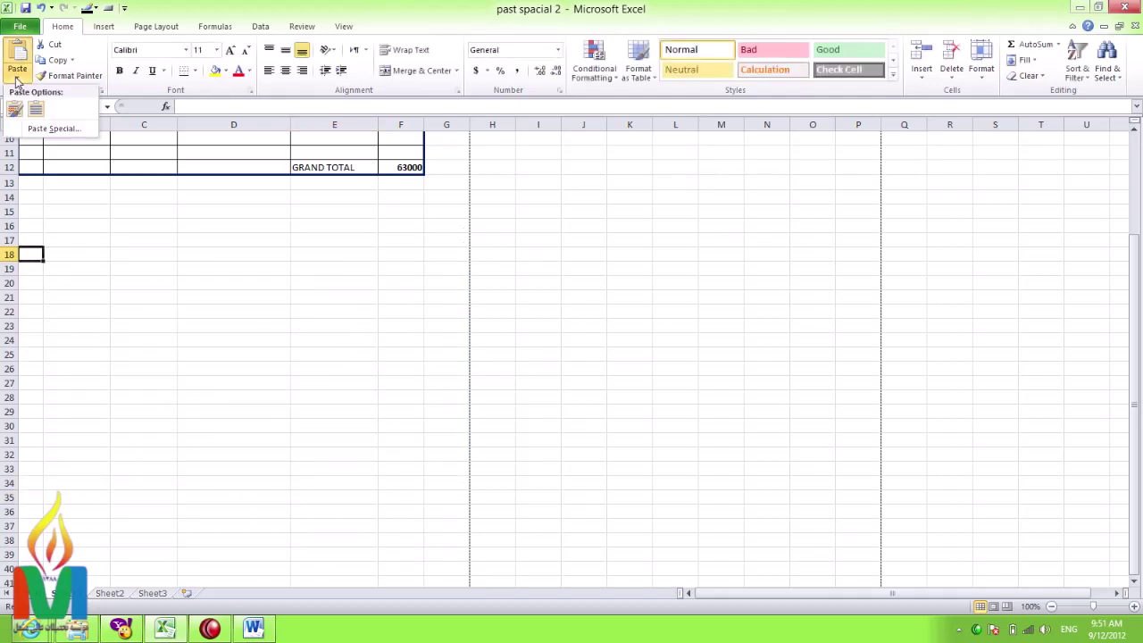
pyautogui.click(54, 128)
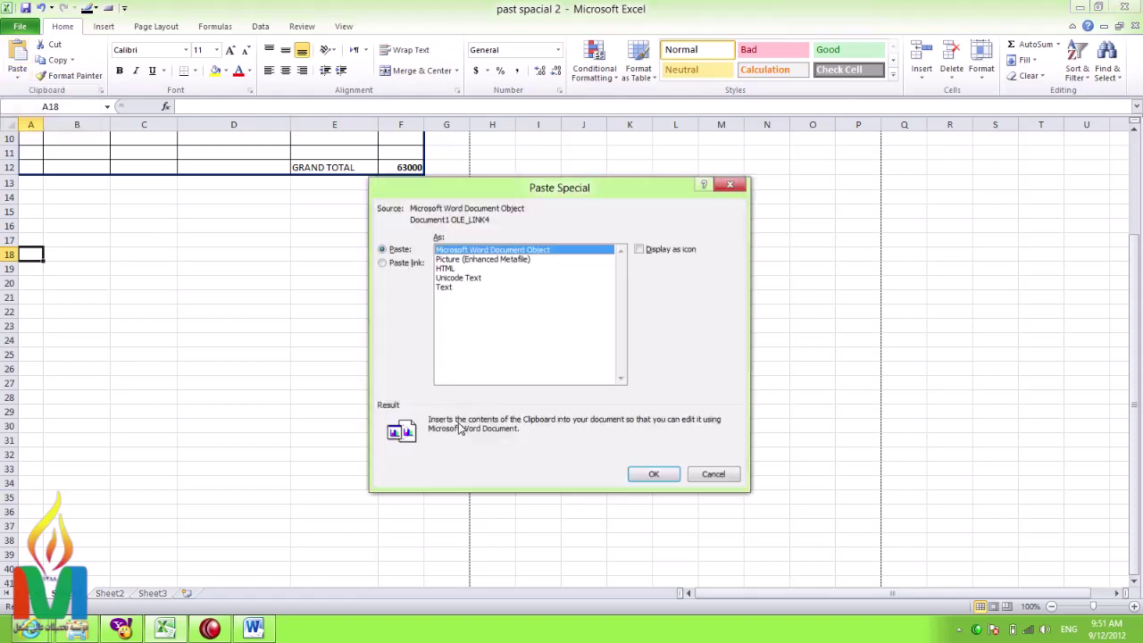
pyautogui.click(418, 264)
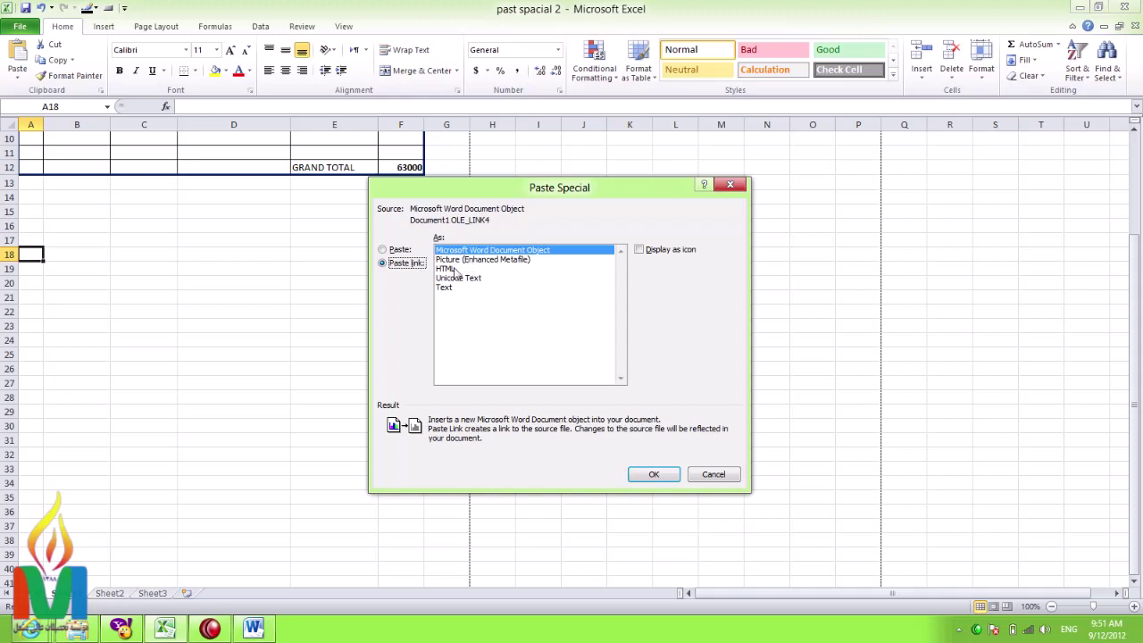
pyautogui.click(487, 260)
pyautogui.click(652, 476)
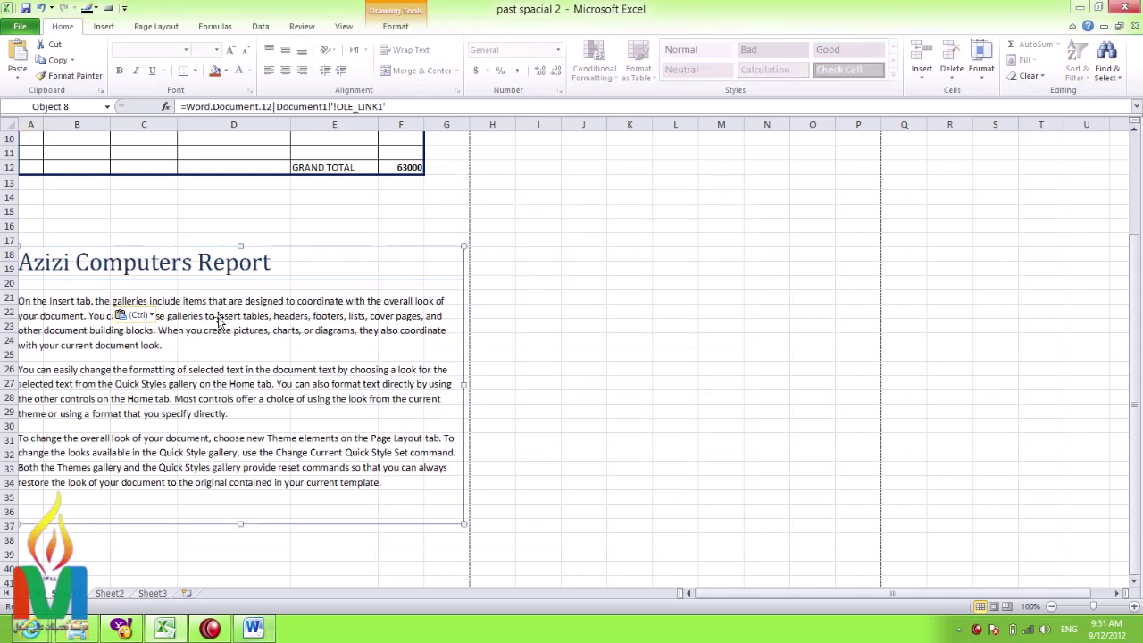
pyautogui.click(259, 629)
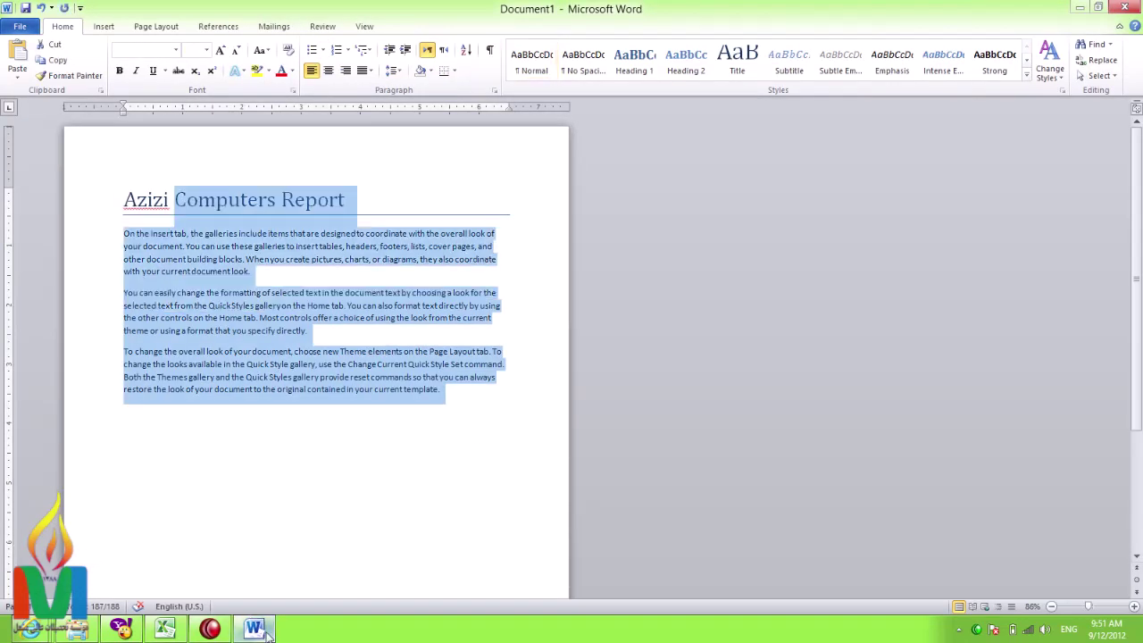
# Step: Minimize Word and open the workbook's Info page in Excel's File backstage
pyautogui.click(259, 630)
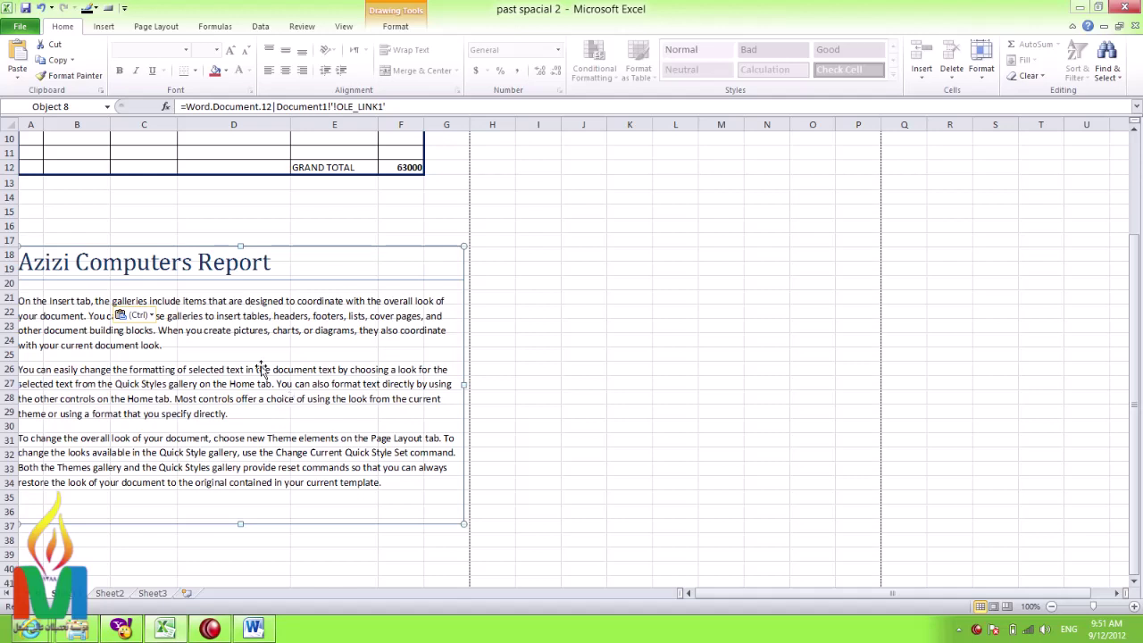
pyautogui.click(19, 26)
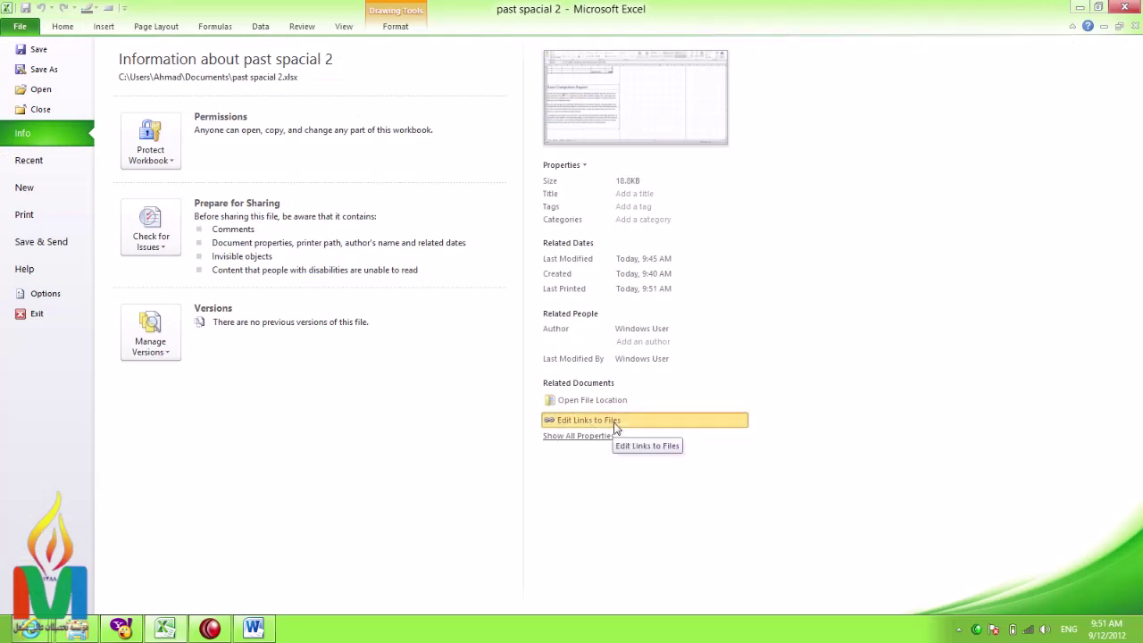
# Step: Open Edit Links to Files and set the Document1 link to update manually
pyautogui.click(615, 427)
pyautogui.moveTo(572, 230); pyautogui.dragTo(476, 231)
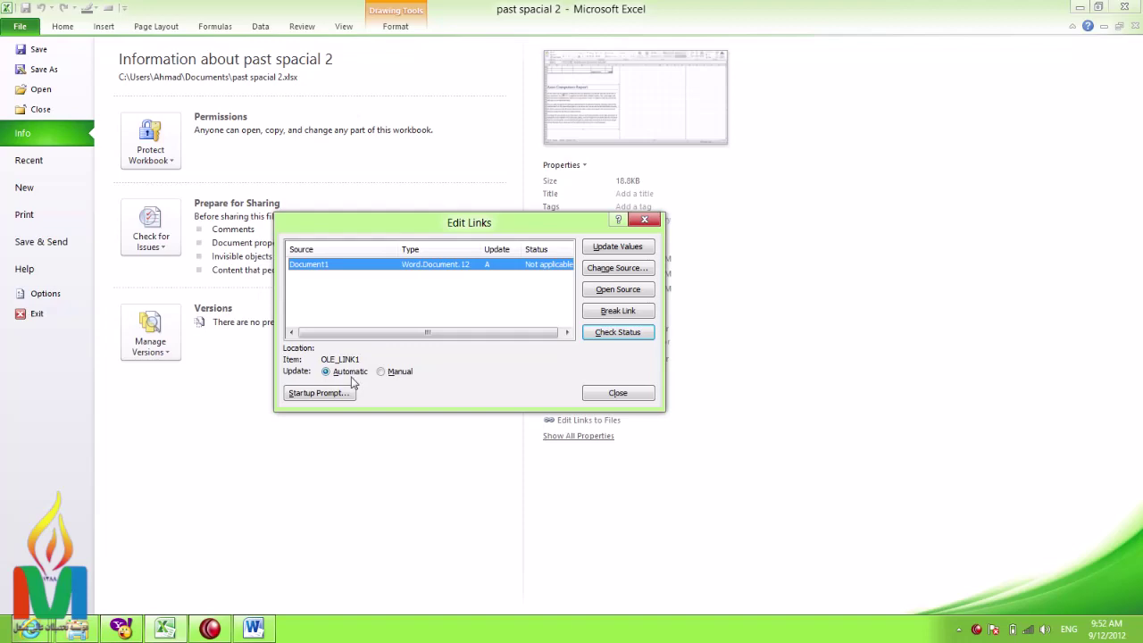
pyautogui.moveTo(476, 232); pyautogui.dragTo(628, 241)
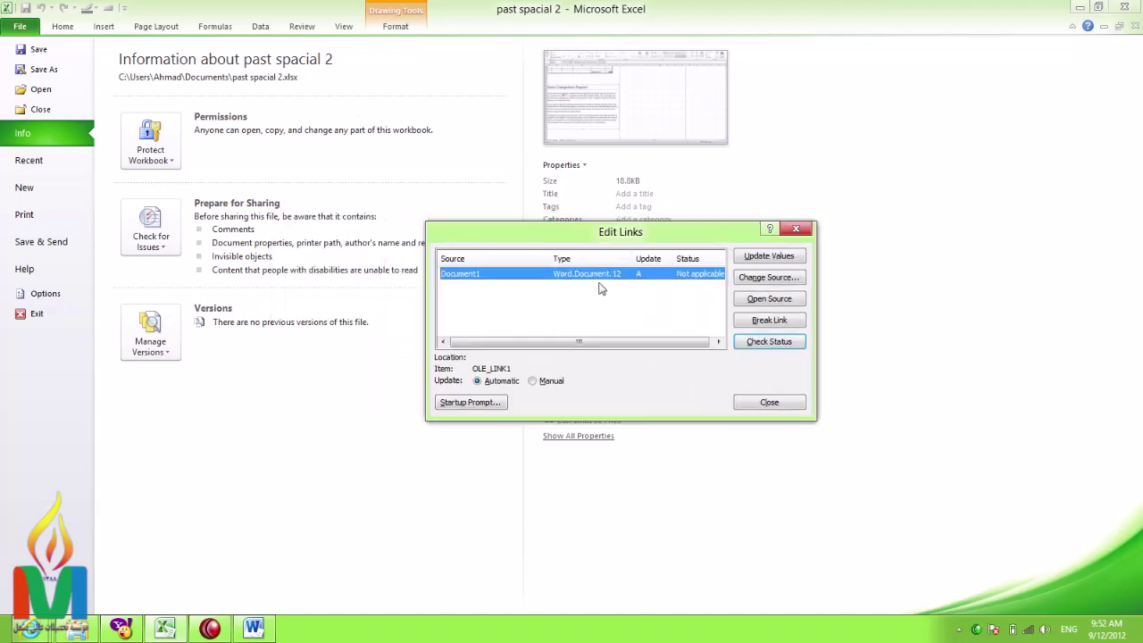
pyautogui.click(550, 384)
pyautogui.moveTo(702, 225); pyautogui.dragTo(618, 185)
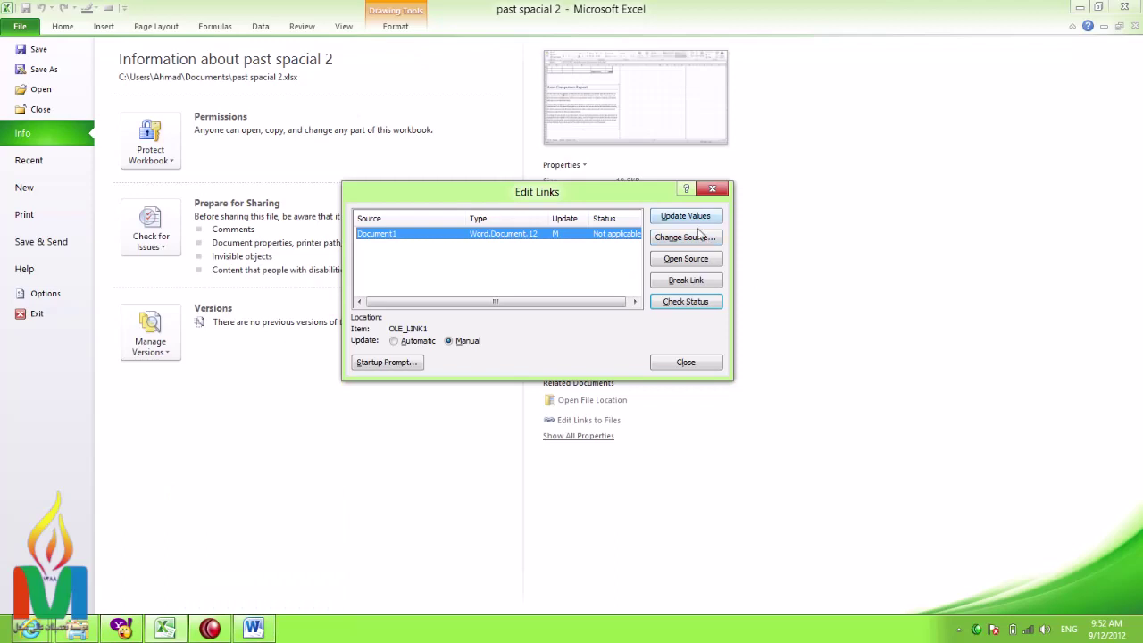
# Step: Try Change Source and Open Source on the Document1 link, leaving the source unchanged
pyautogui.click(700, 238)
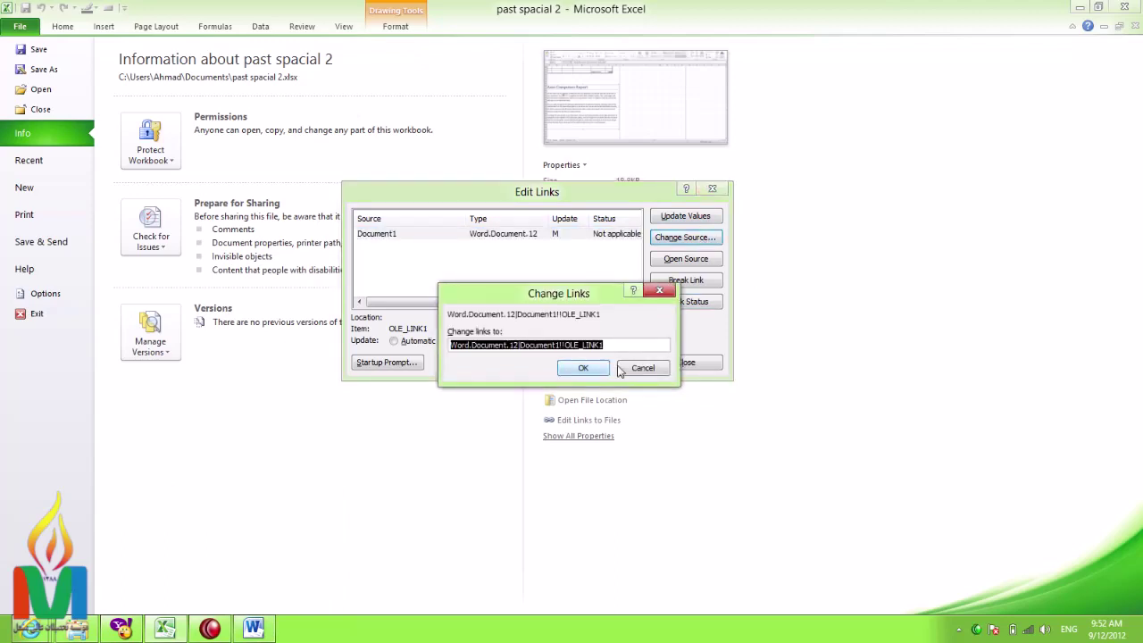
pyautogui.click(583, 368)
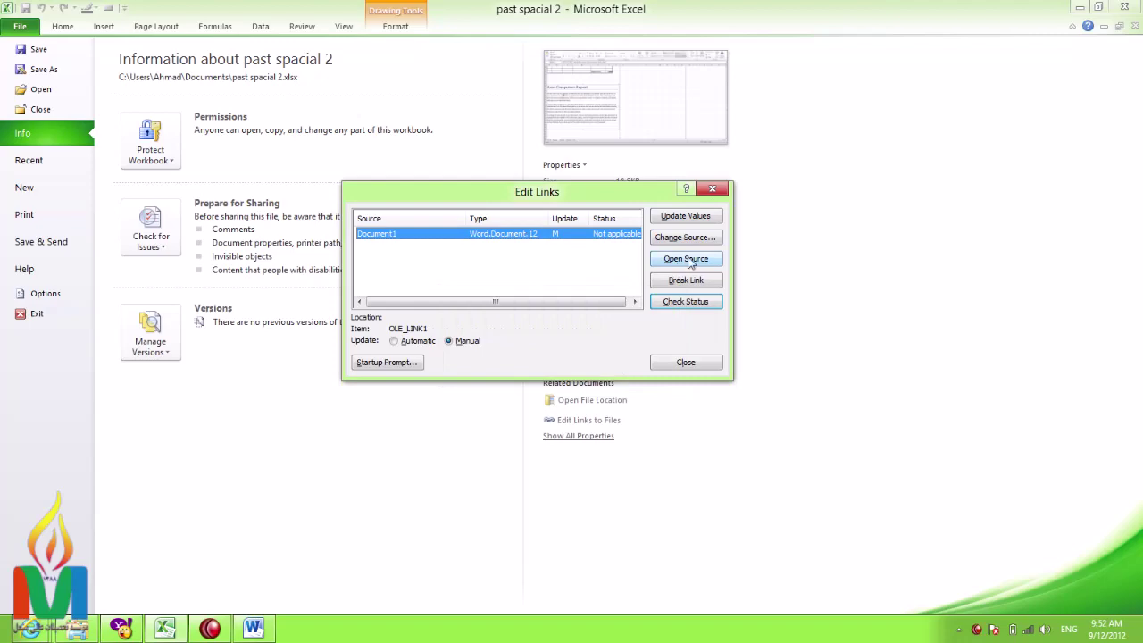
pyautogui.click(268, 629)
pyautogui.click(268, 630)
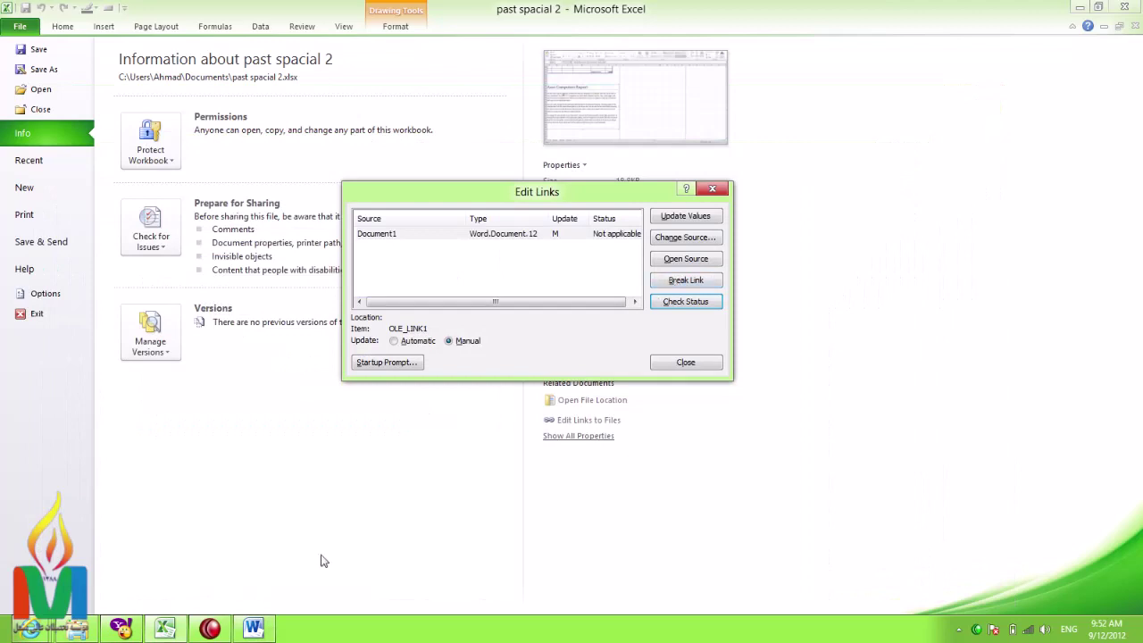
pyautogui.click(683, 307)
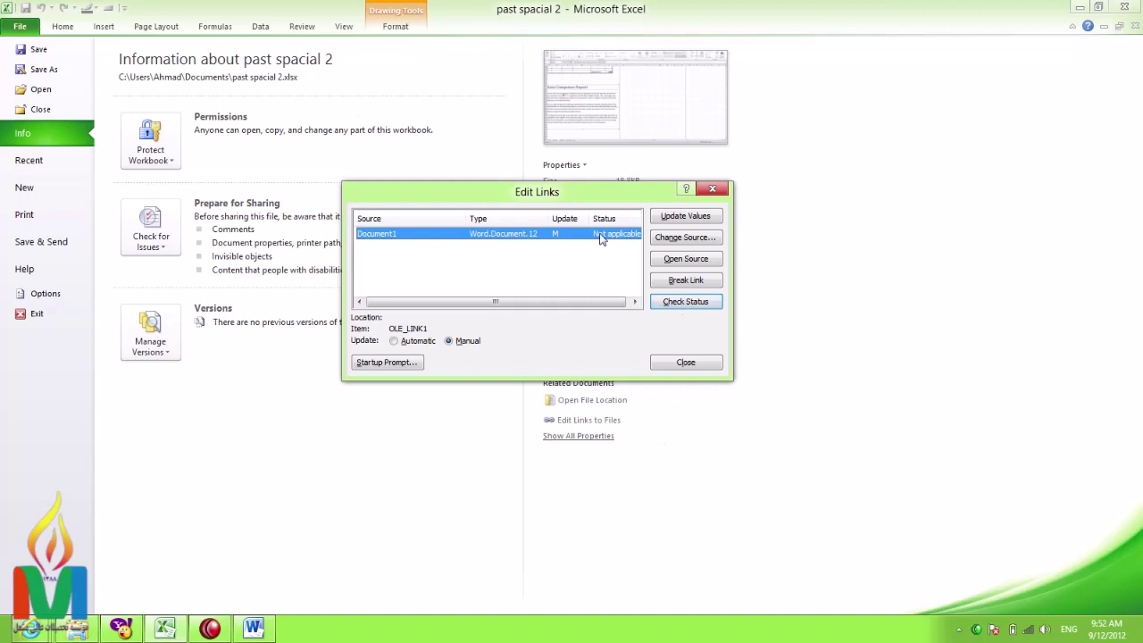
# Step: Break the link to Document1, confirm it, and close Edit Links
pyautogui.moveTo(645, 199); pyautogui.dragTo(694, 218)
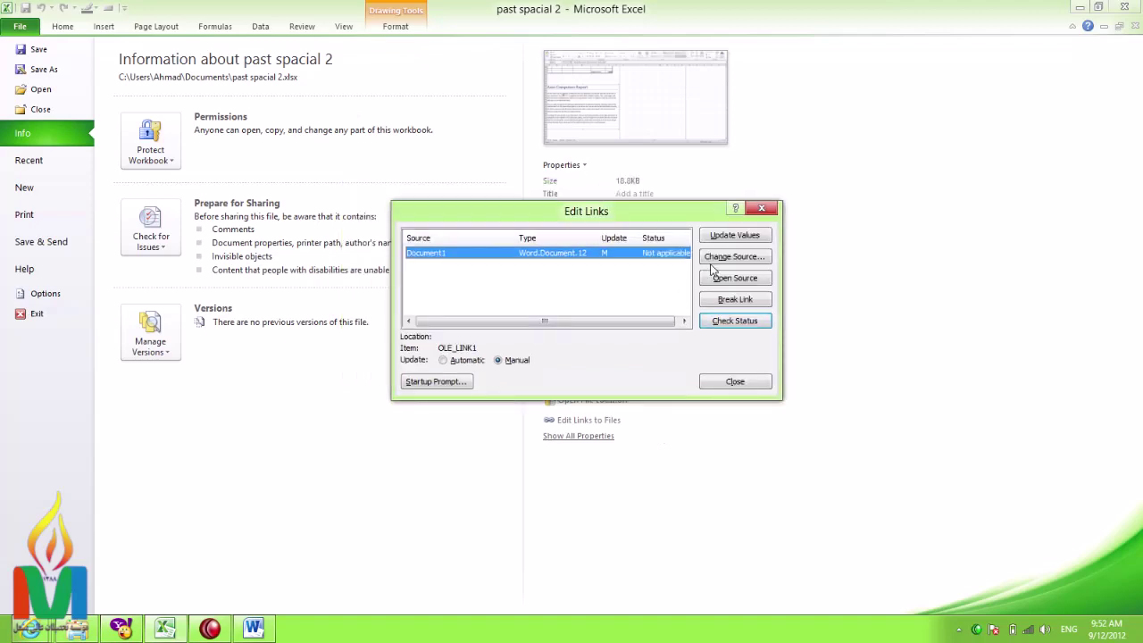
pyautogui.click(741, 303)
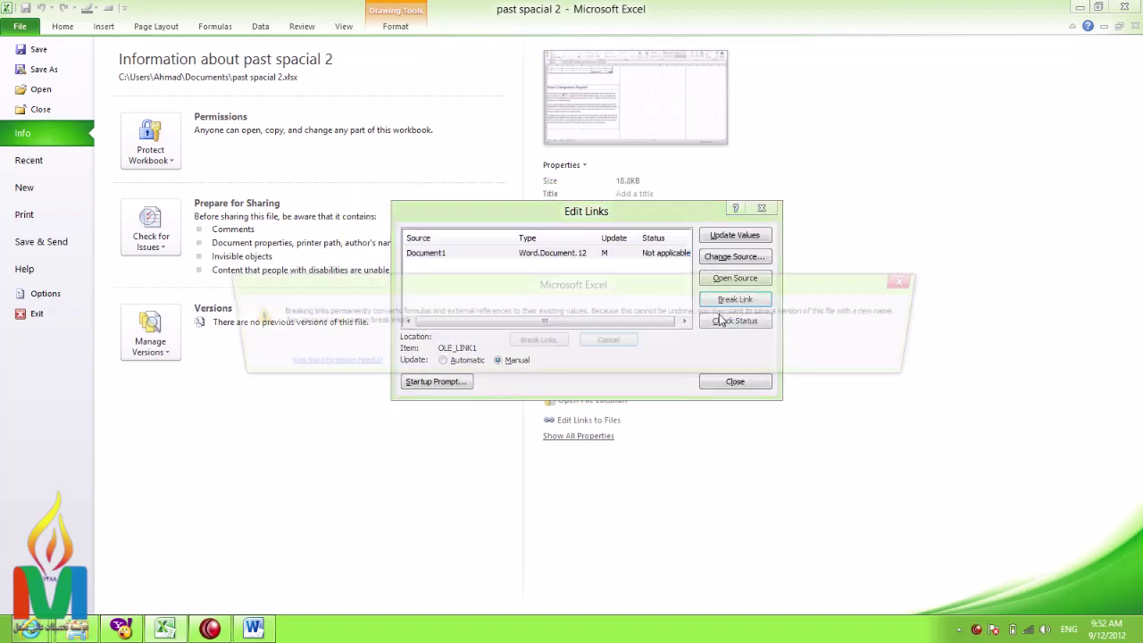
pyautogui.click(540, 347)
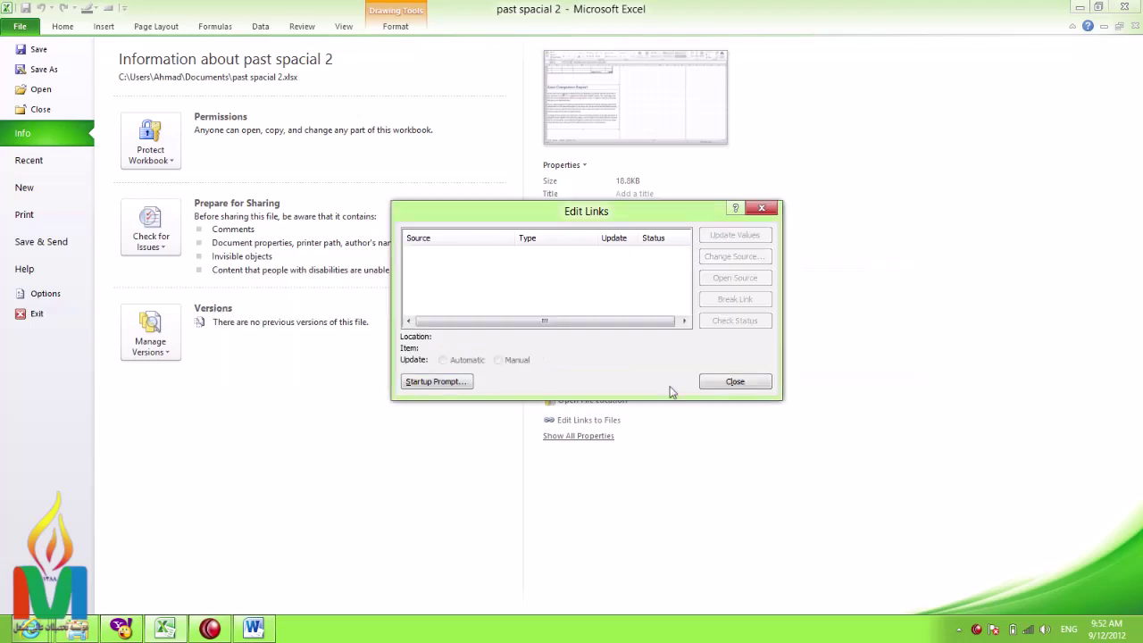
pyautogui.click(736, 383)
pyautogui.click(69, 27)
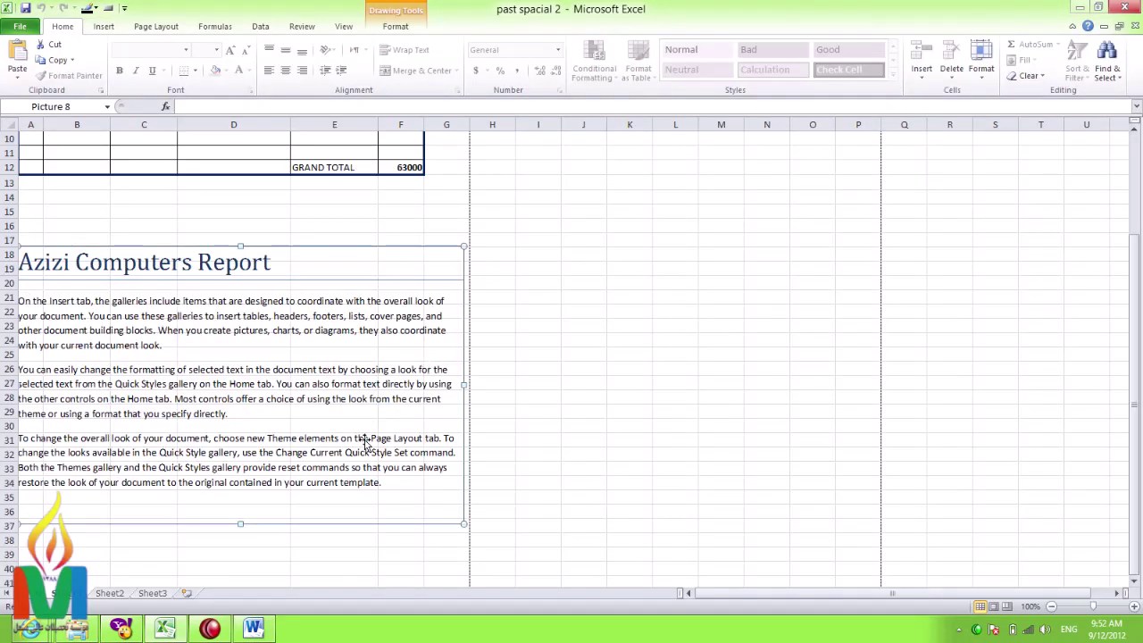
# Step: Bold the Word report's last paragraph, then delete the static report picture in Excel
pyautogui.click(257, 630)
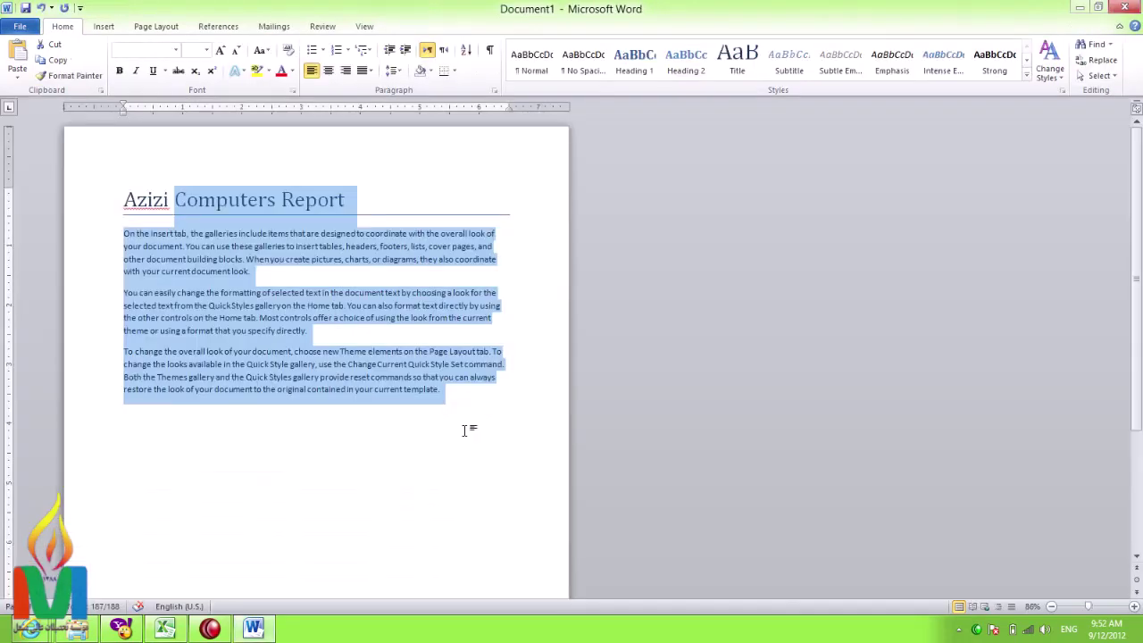
pyautogui.moveTo(451, 391); pyautogui.dragTo(123, 351)
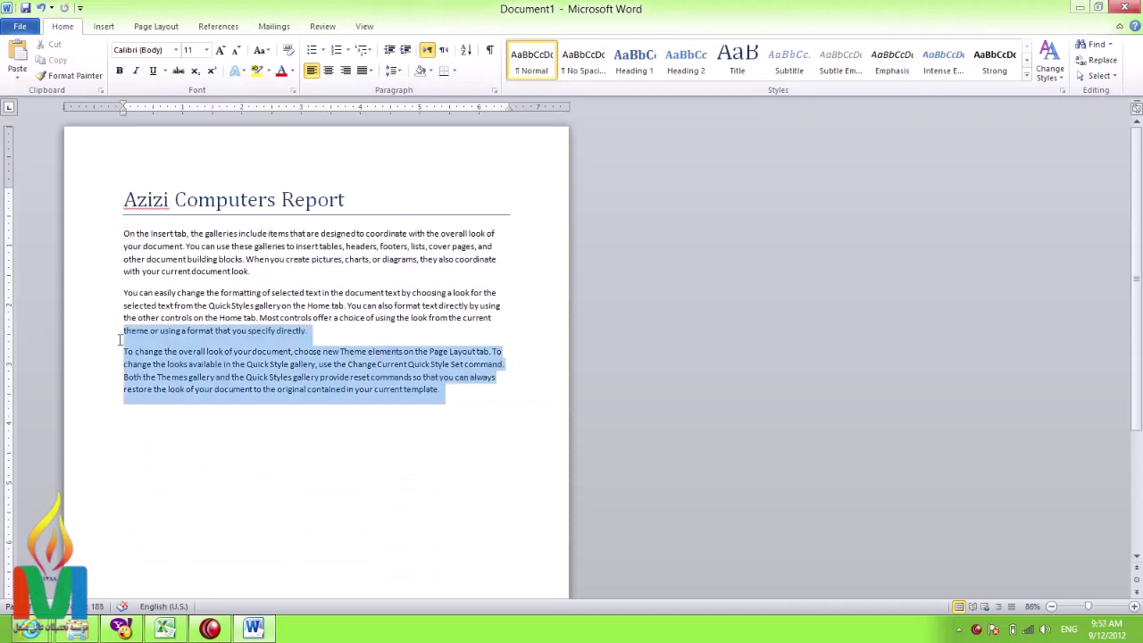
pyautogui.click(118, 70)
pyautogui.click(397, 459)
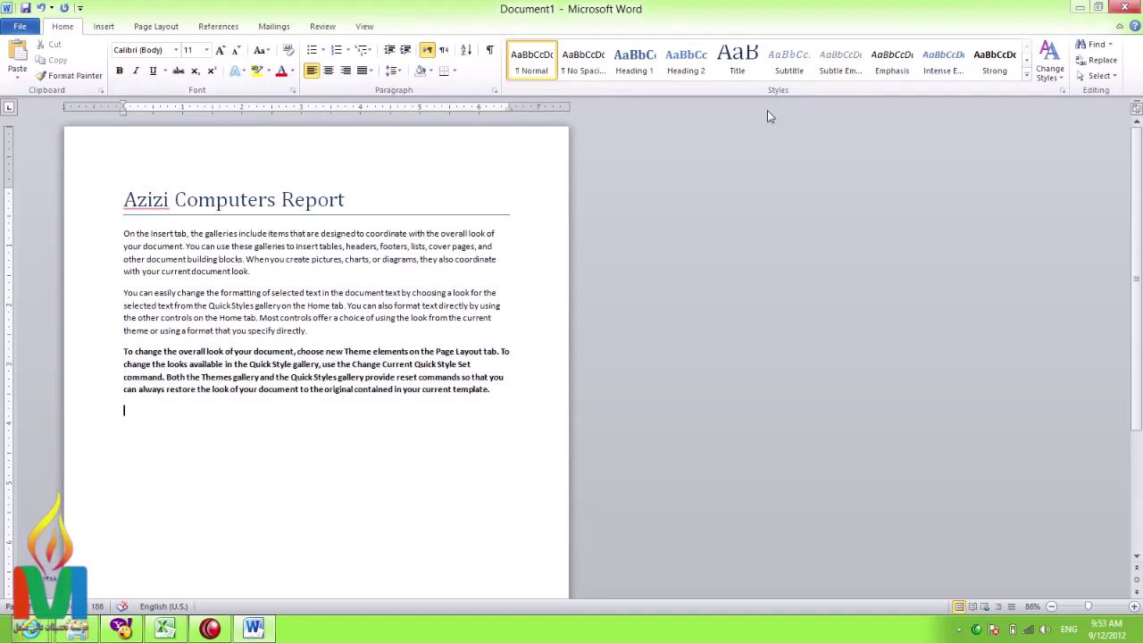
pyautogui.click(1089, 11)
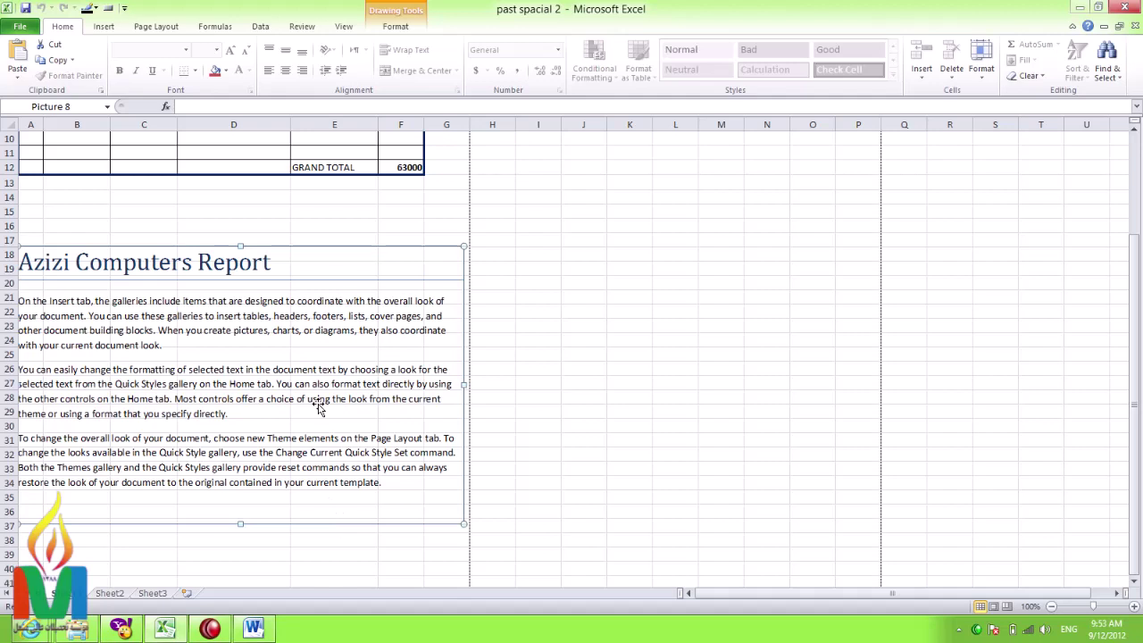
pyautogui.press('Delete')
# Step: Paste the Word report text into the sheet as HTML via Paste Special
pyautogui.click(17, 77)
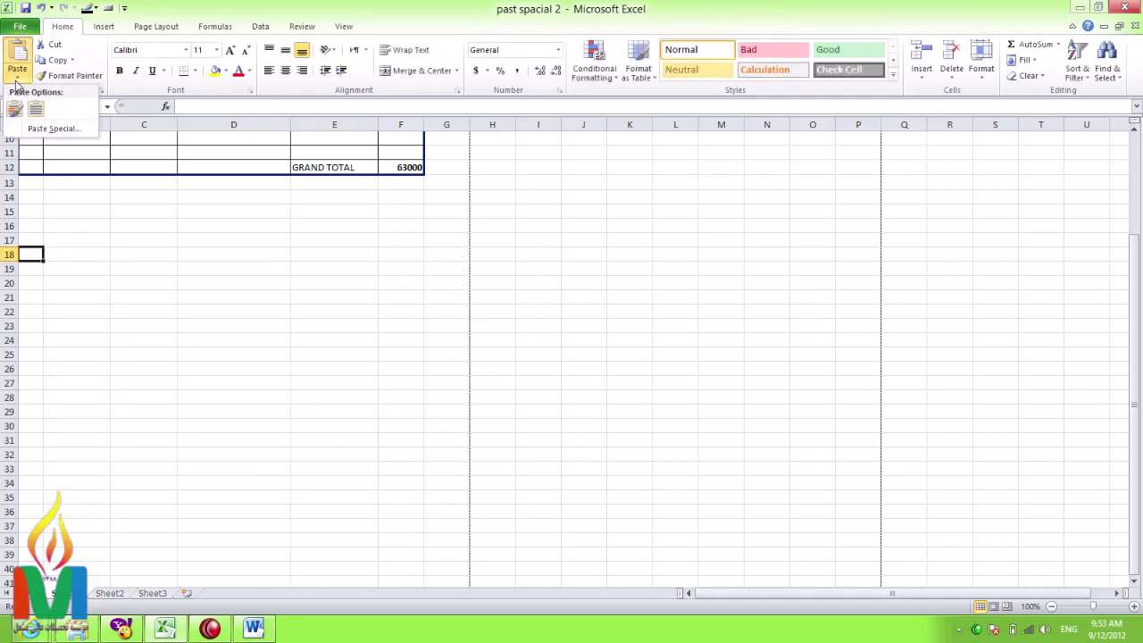
pyautogui.click(56, 128)
pyautogui.click(474, 234)
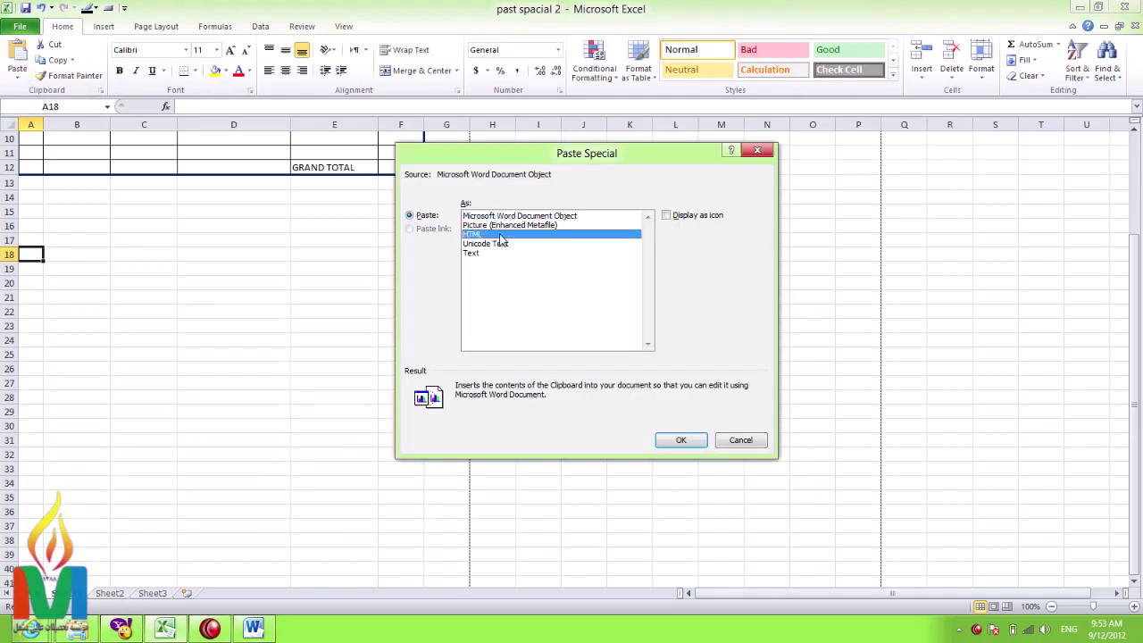
pyautogui.click(679, 440)
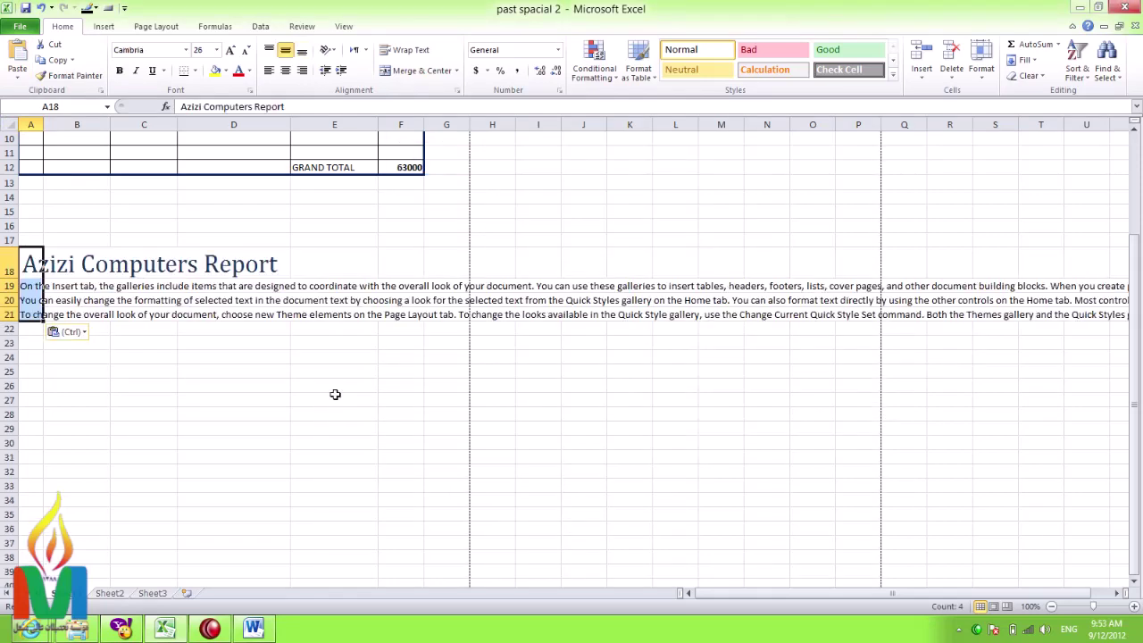
# Step: Inspect the pasted text in rows 19–20 and cell A19, then undo the HTML paste
pyautogui.moveTo(37, 287)
pyautogui.mouseDown()
pyautogui.moveTo(178, 299)
pyautogui.moveTo(460, 288)
pyautogui.mouseUp()
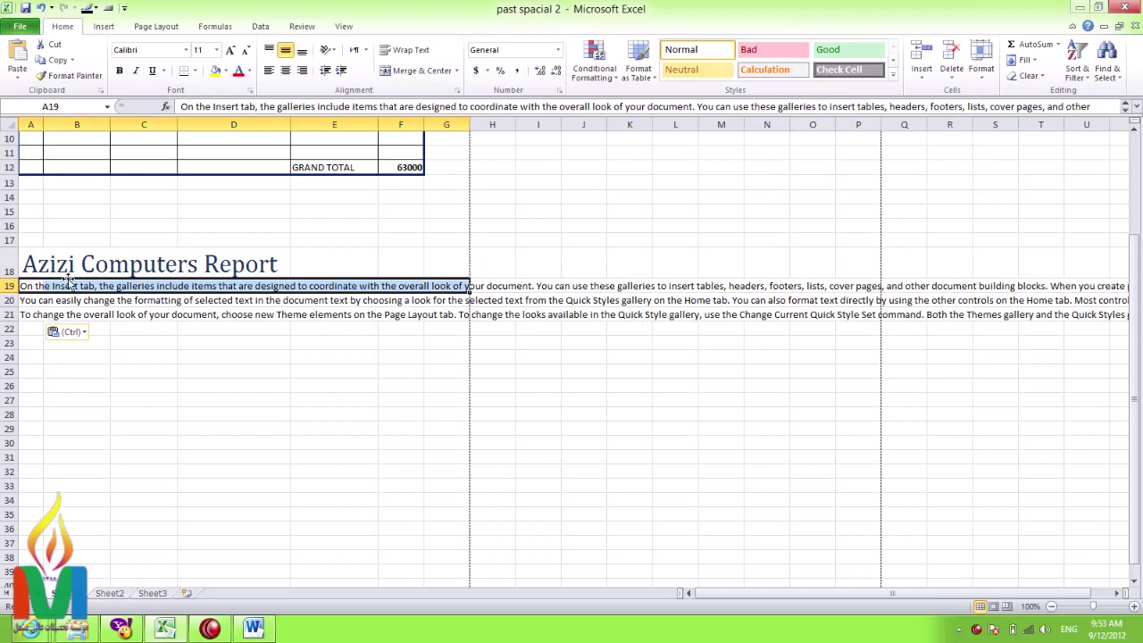
pyautogui.click(191, 353)
pyautogui.click(25, 286)
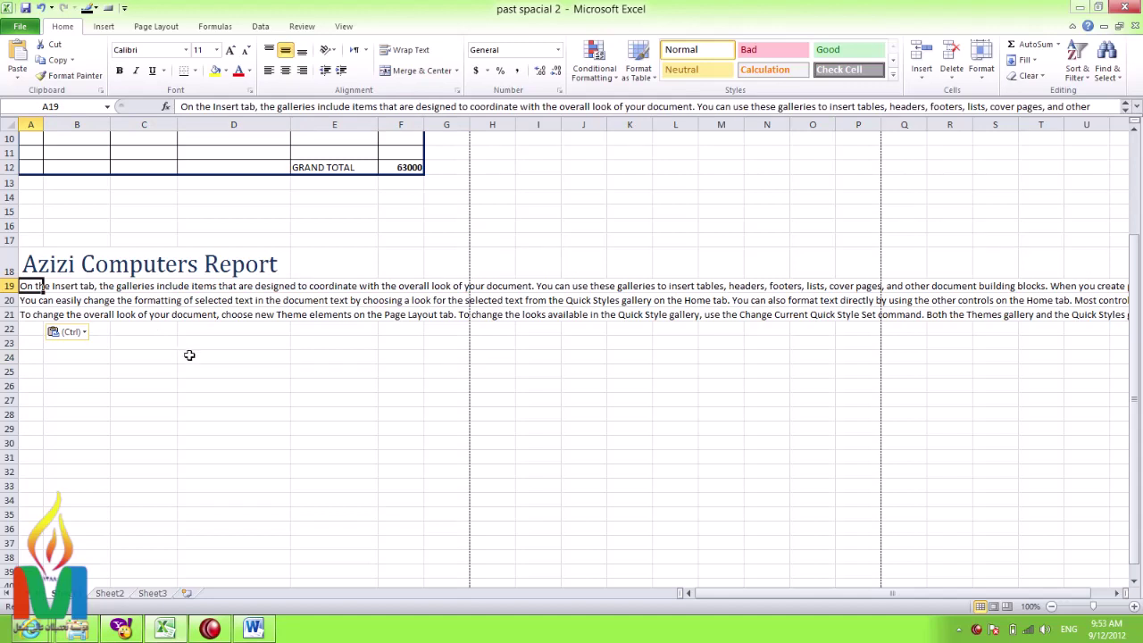
pyautogui.hotkey('ctrl', 'z')
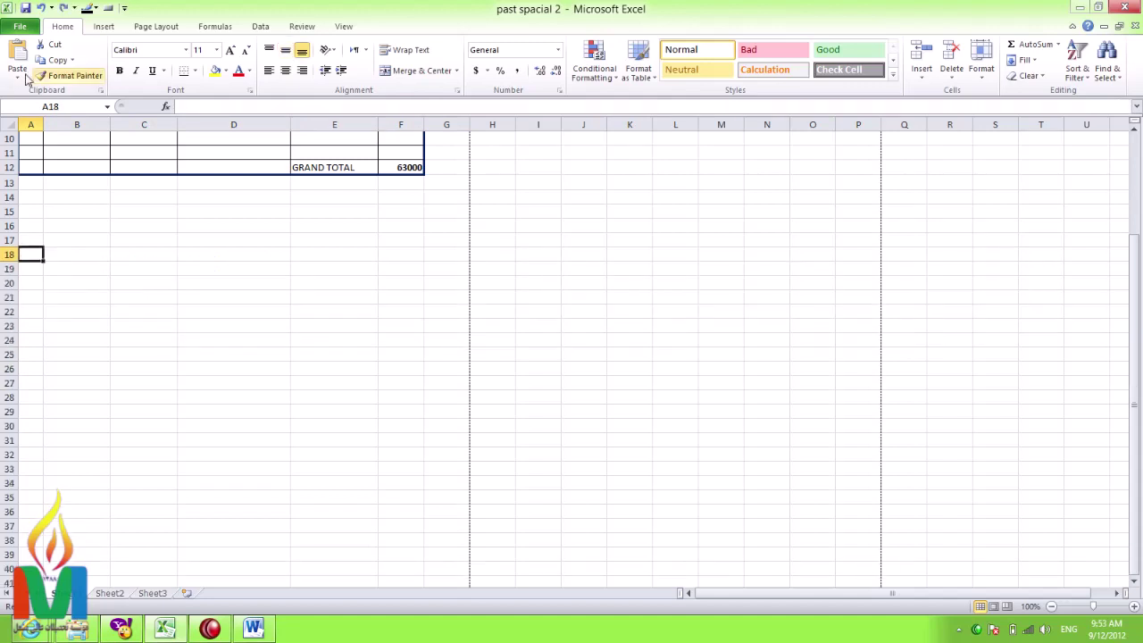
pyautogui.click(17, 73)
pyautogui.click(54, 128)
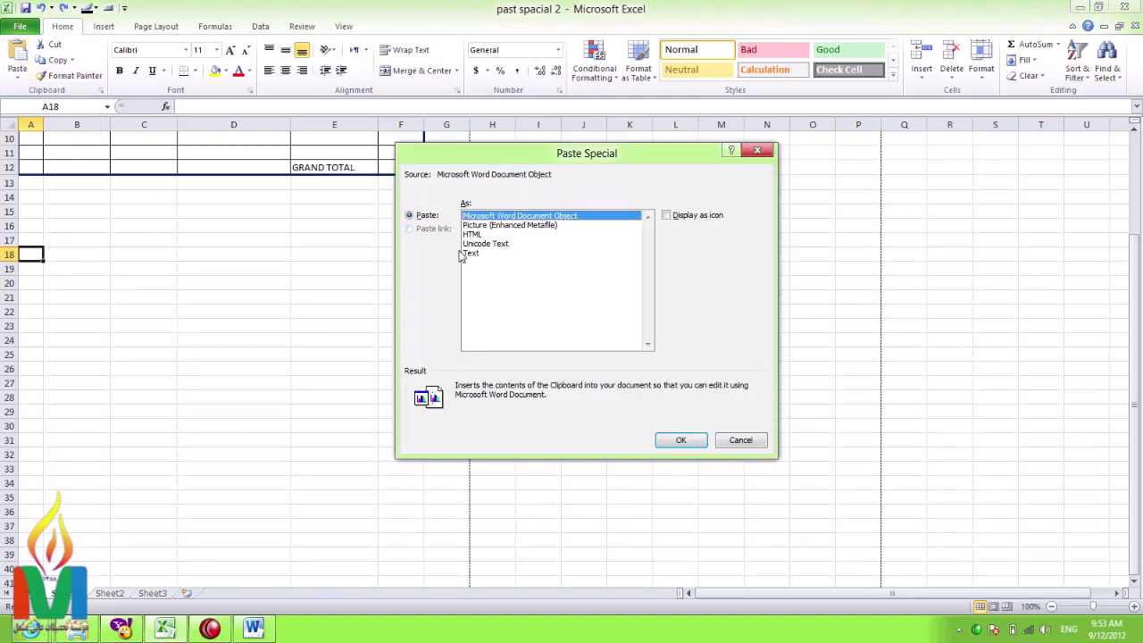
pyautogui.click(500, 226)
pyautogui.click(681, 440)
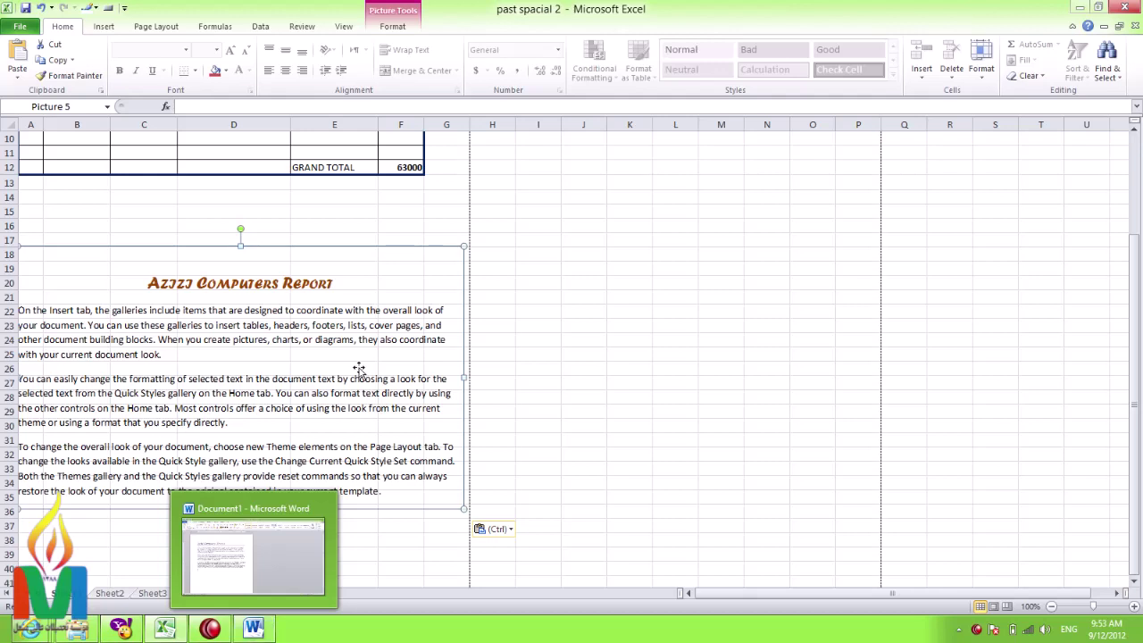
pyautogui.press('Delete')
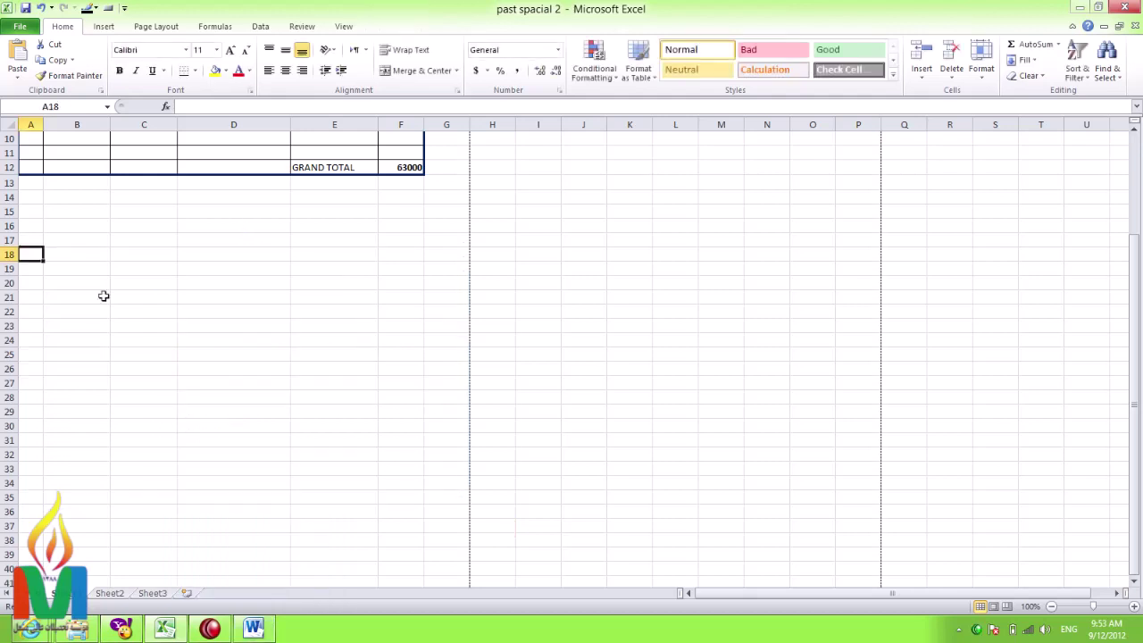
pyautogui.click(17, 77)
pyautogui.click(55, 127)
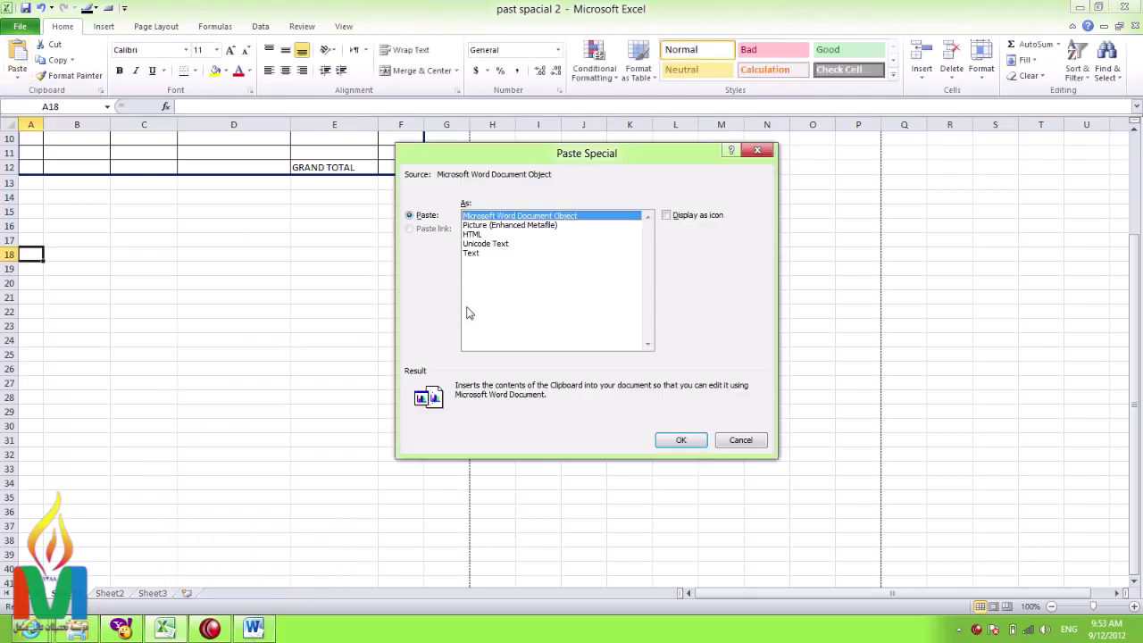
pyautogui.click(487, 244)
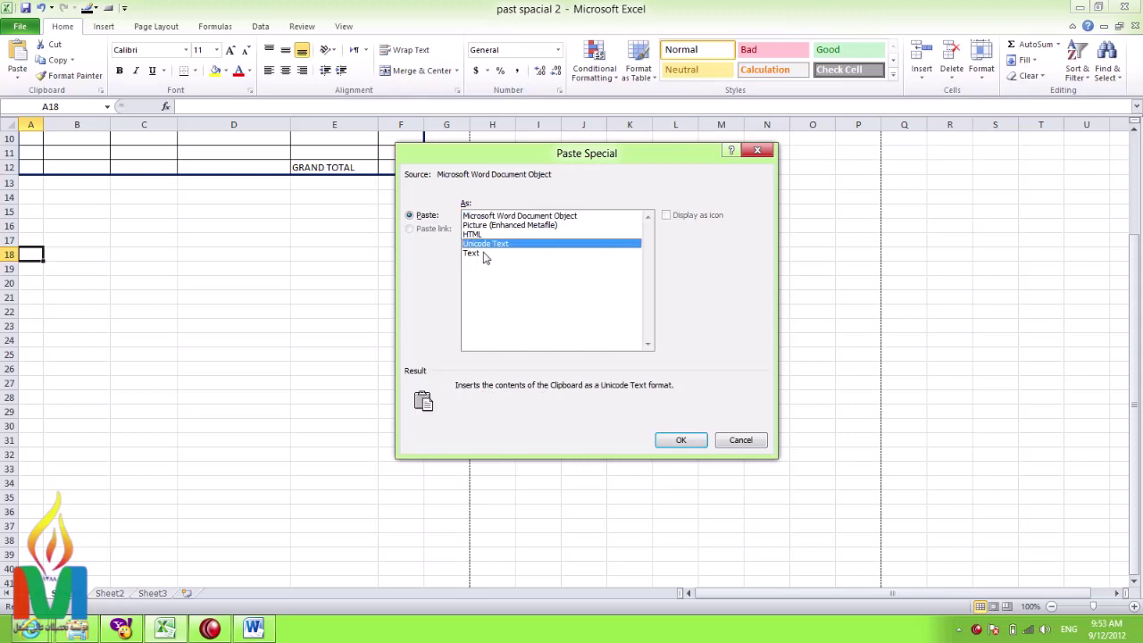
pyautogui.click(483, 254)
pyautogui.click(485, 244)
pyautogui.click(681, 439)
pyautogui.moveTo(40, 255); pyautogui.dragTo(118, 254)
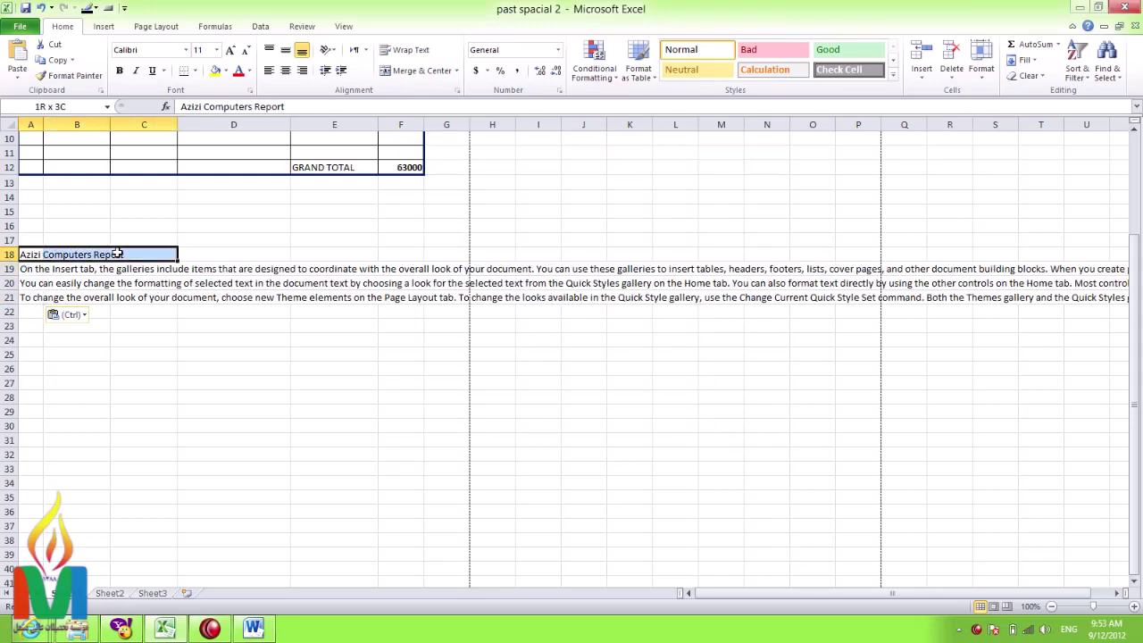
pyautogui.click(138, 381)
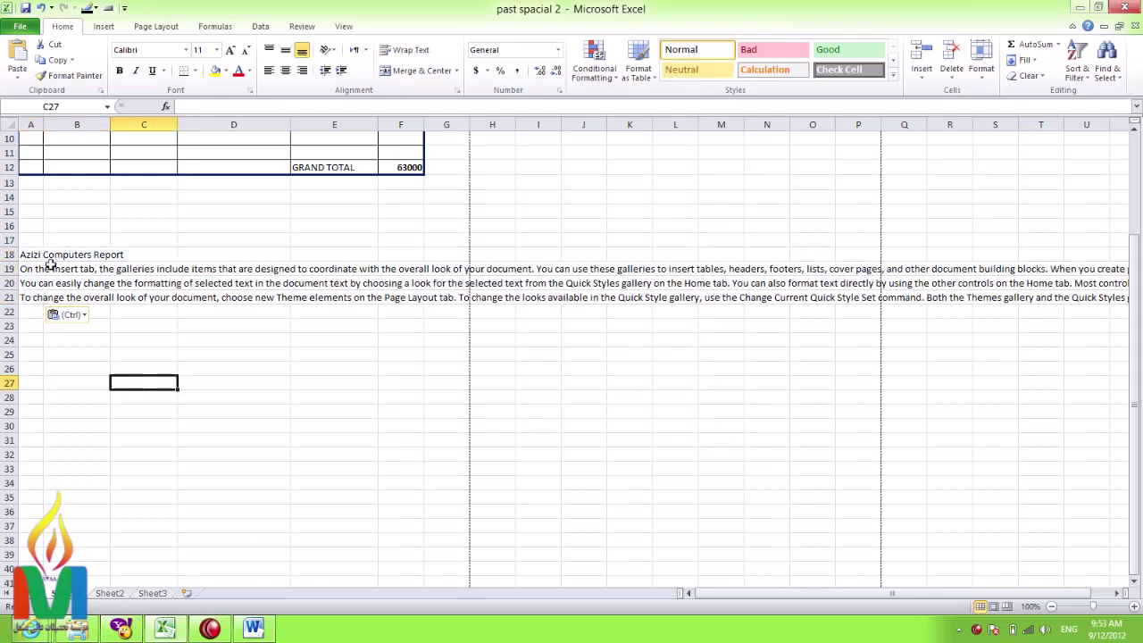
pyautogui.click(17, 78)
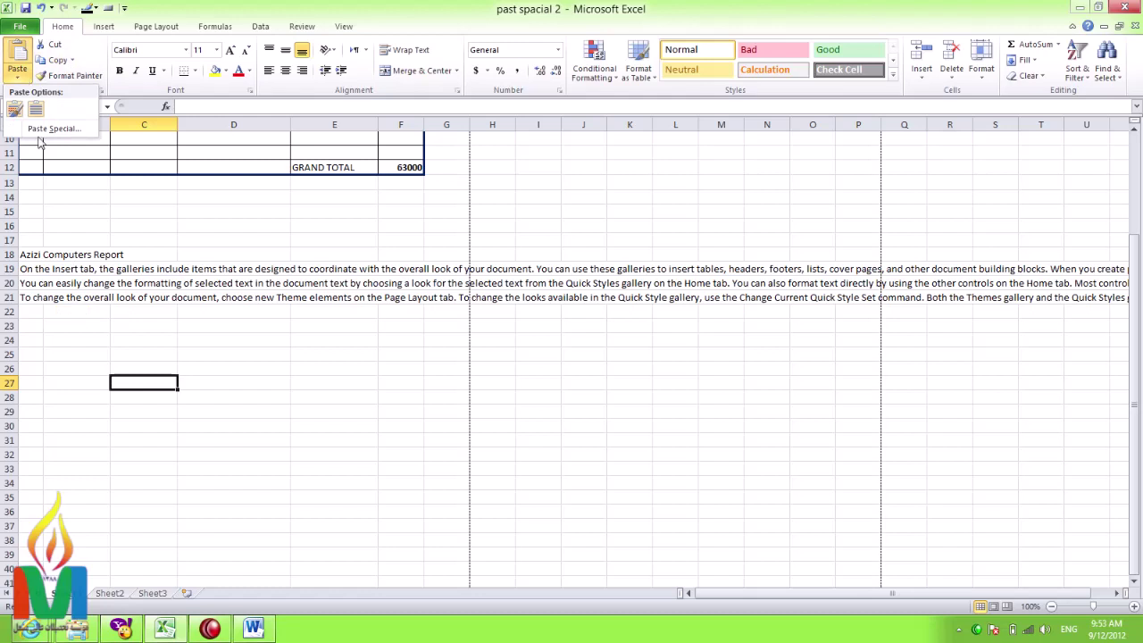
pyautogui.moveTo(31, 254); pyautogui.dragTo(326, 299)
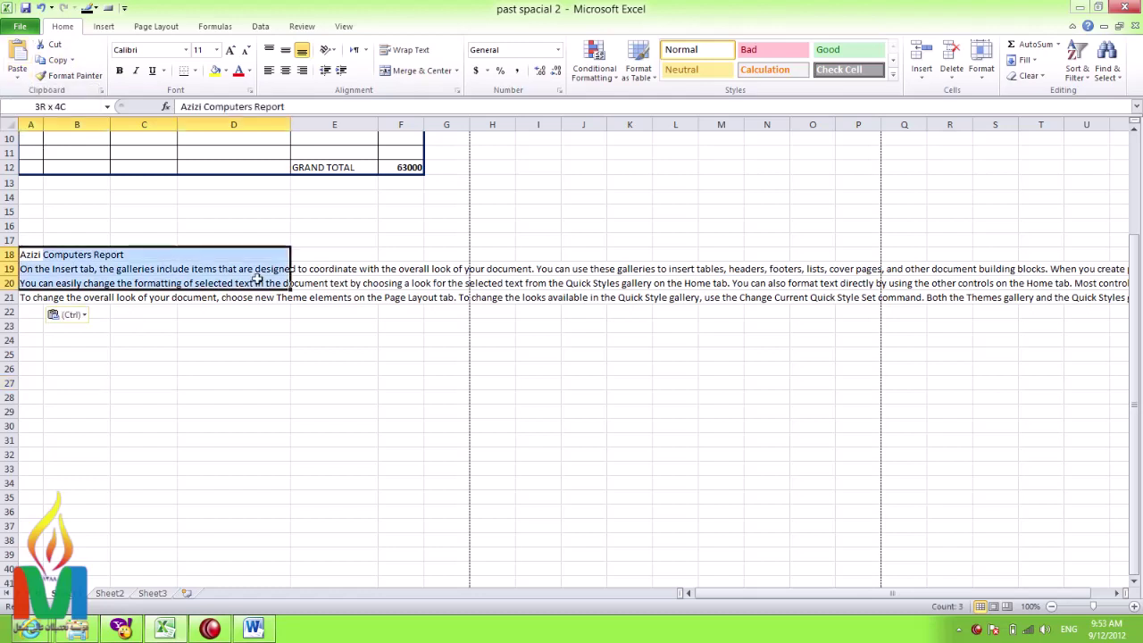
pyautogui.press('Delete')
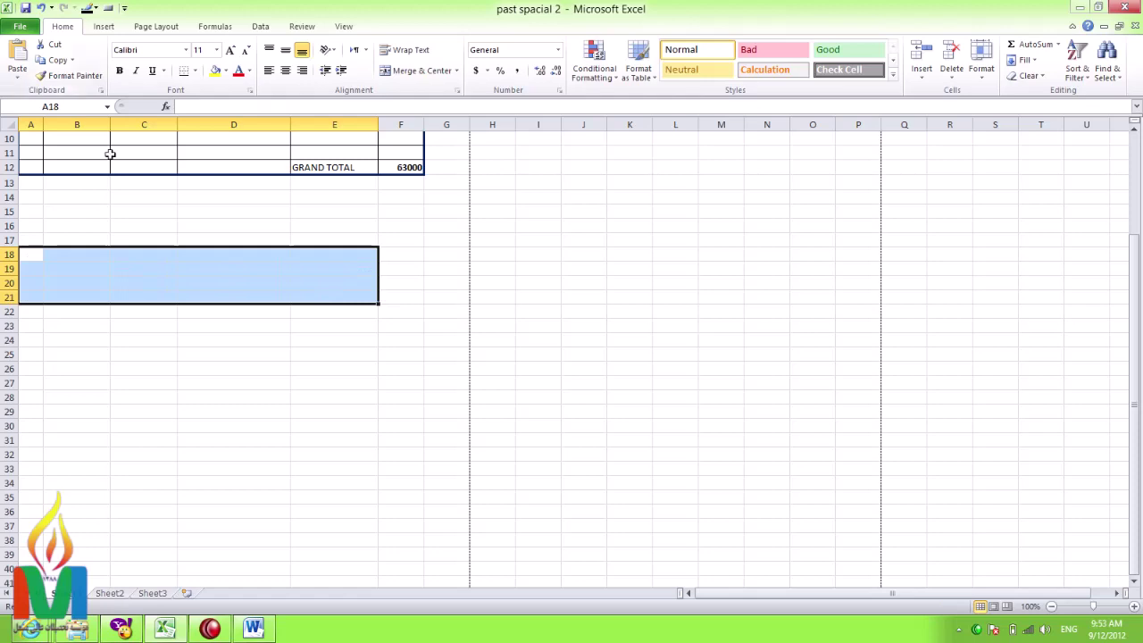
pyautogui.click(35, 256)
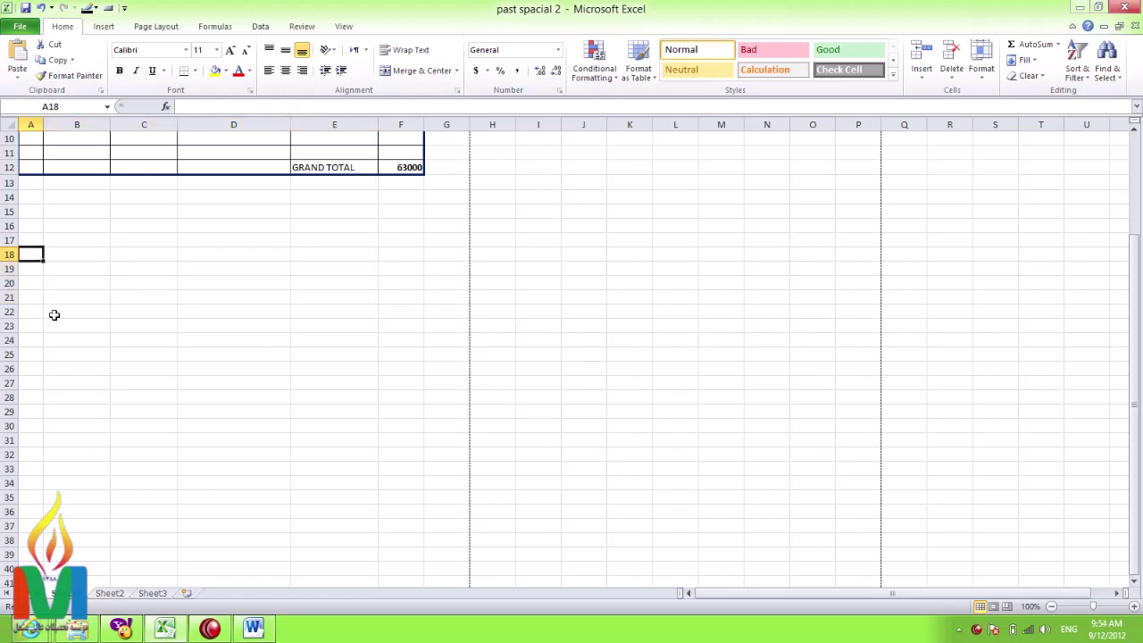
# Step: Pick A16 below the table, then copy the whole Word report from its title to last paragraph
pyautogui.scroll(3, 134, 322)
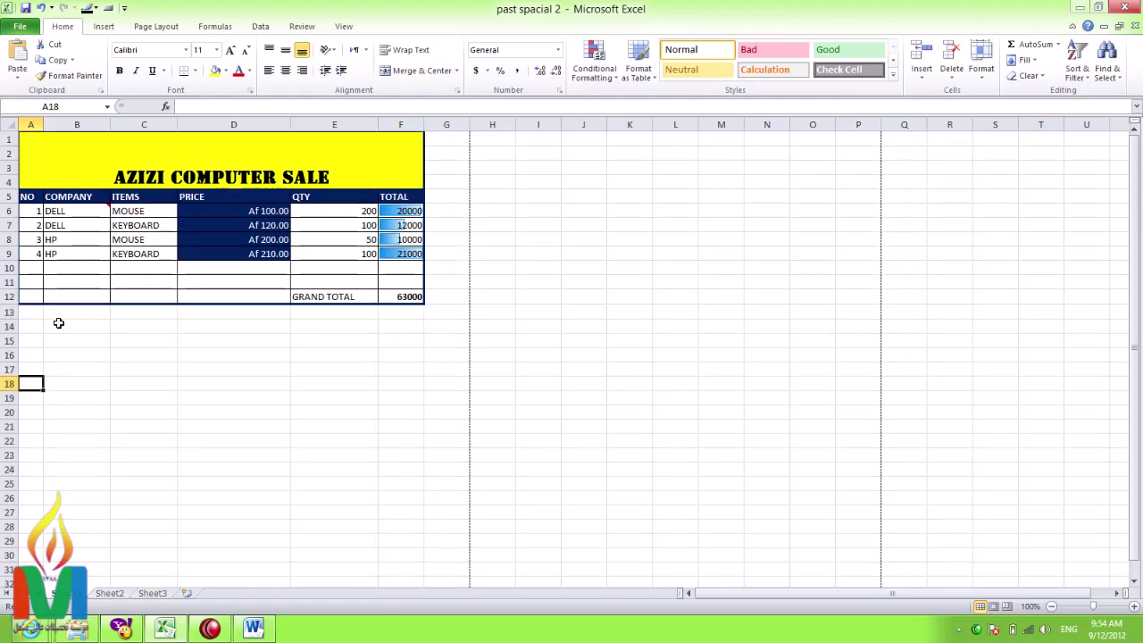
pyautogui.click(33, 357)
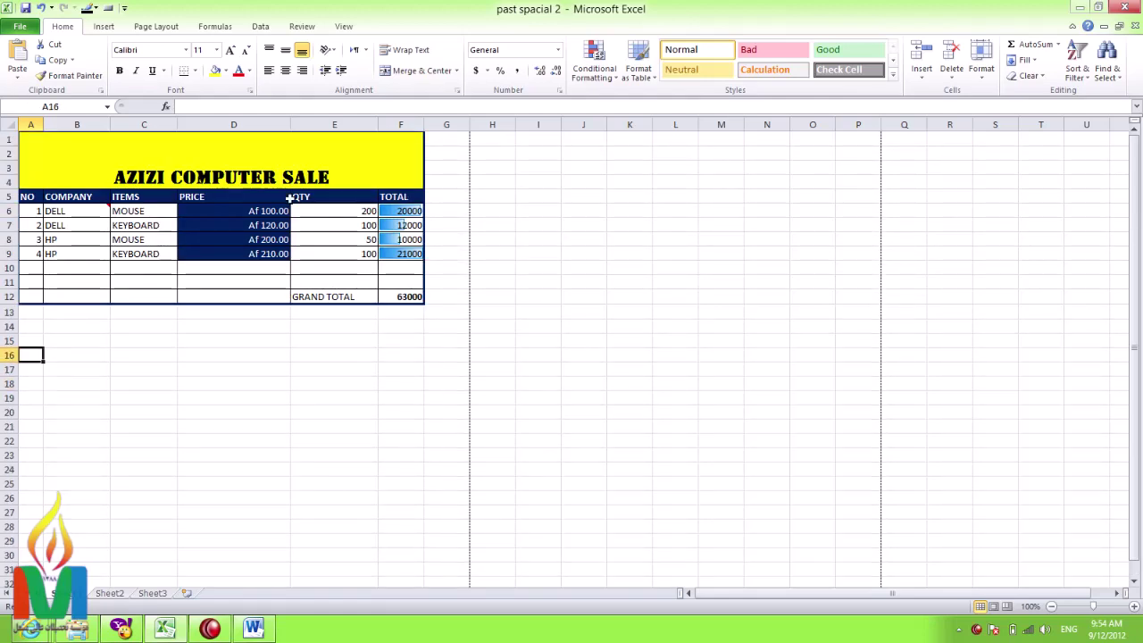
pyautogui.click(255, 629)
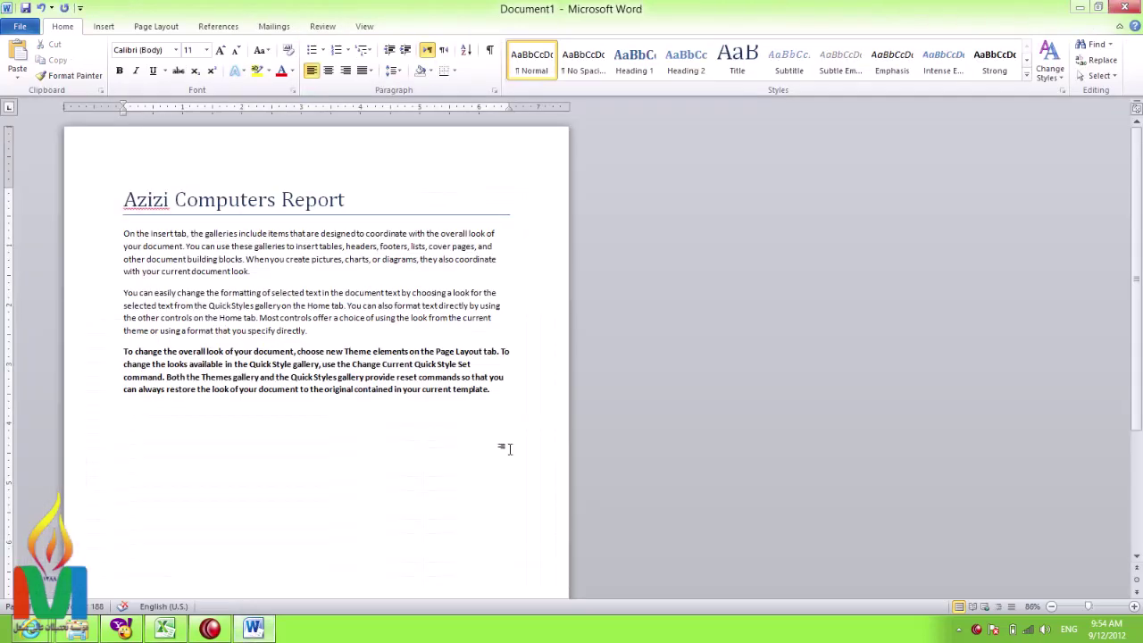
pyautogui.moveTo(506, 449); pyautogui.dragTo(36, 160)
pyautogui.click(384, 460)
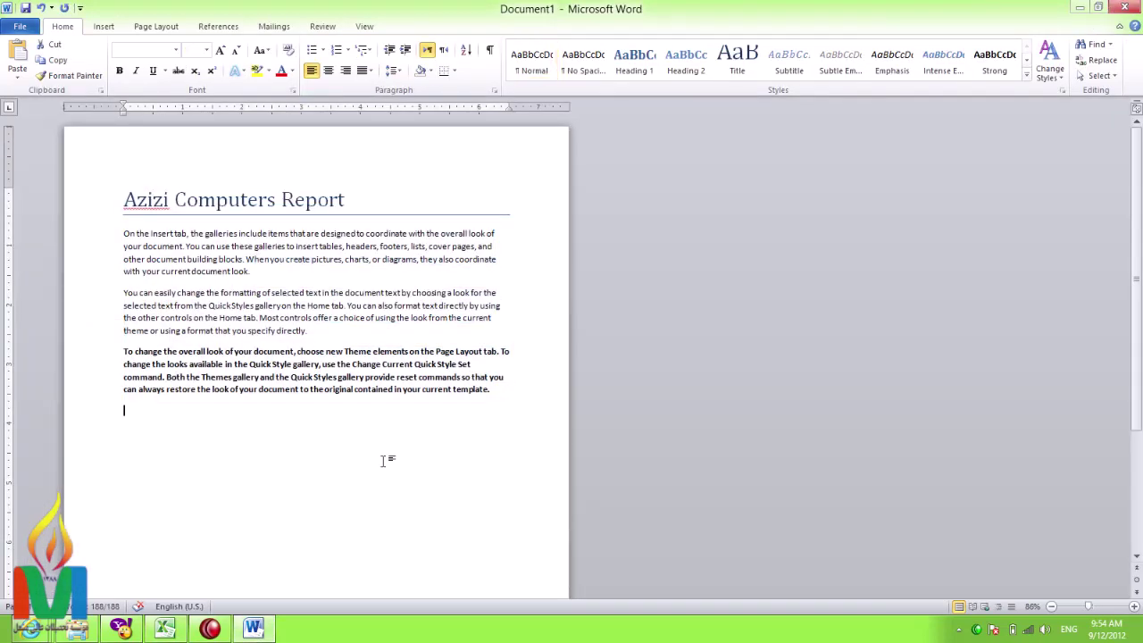
pyautogui.moveTo(386, 460)
pyautogui.mouseDown()
pyautogui.moveTo(122, 339)
pyautogui.moveTo(97, 197)
pyautogui.mouseUp()
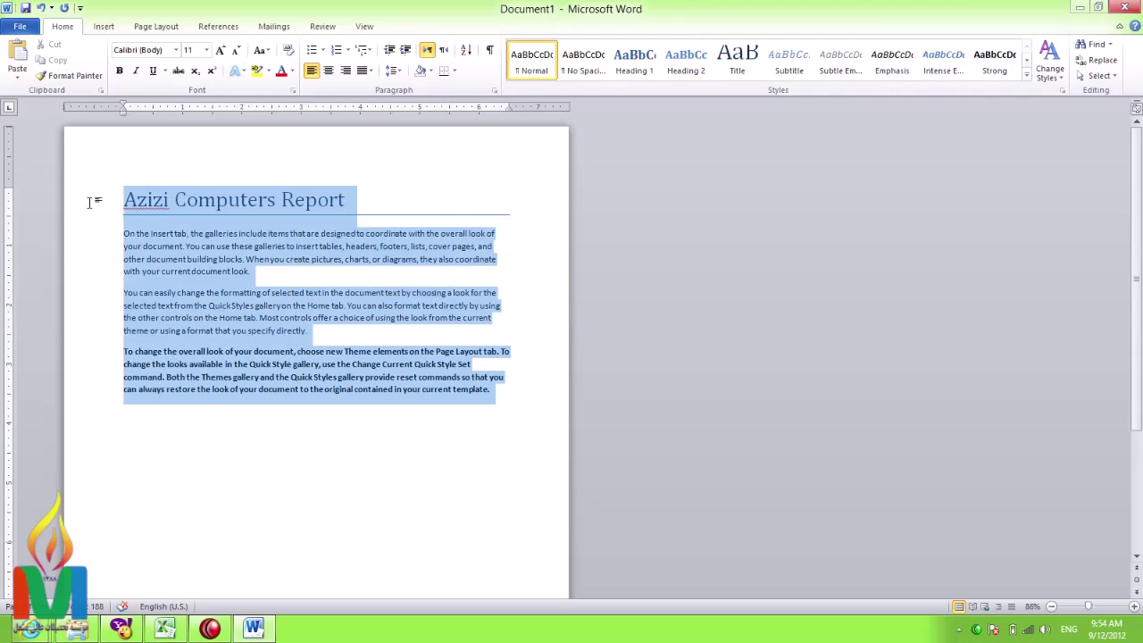
pyautogui.click(180, 635)
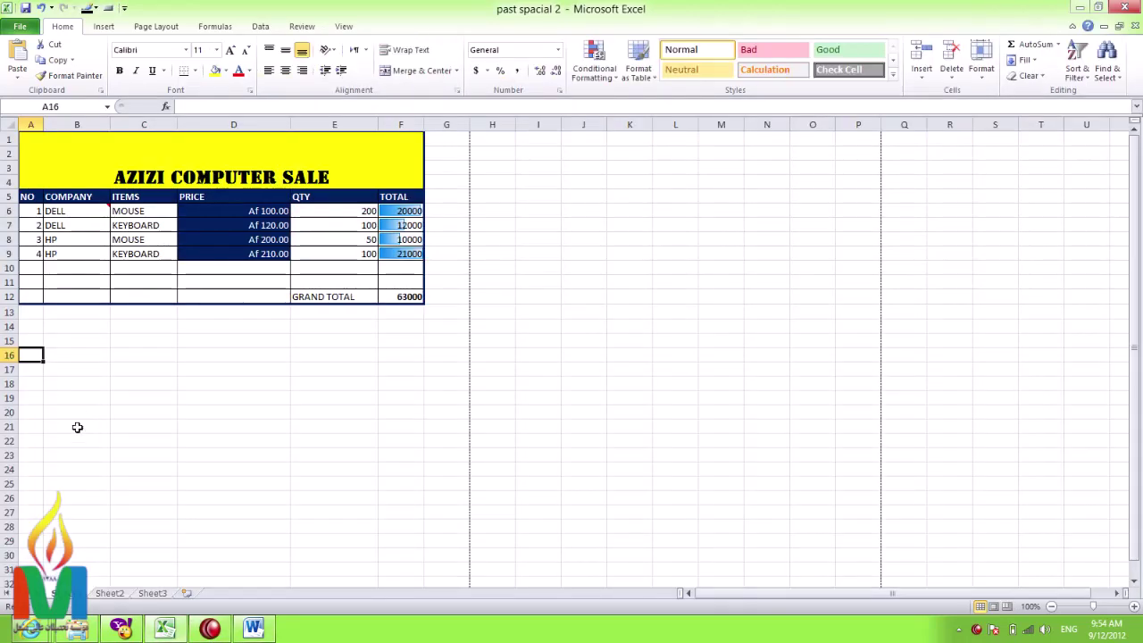
pyautogui.click(252, 629)
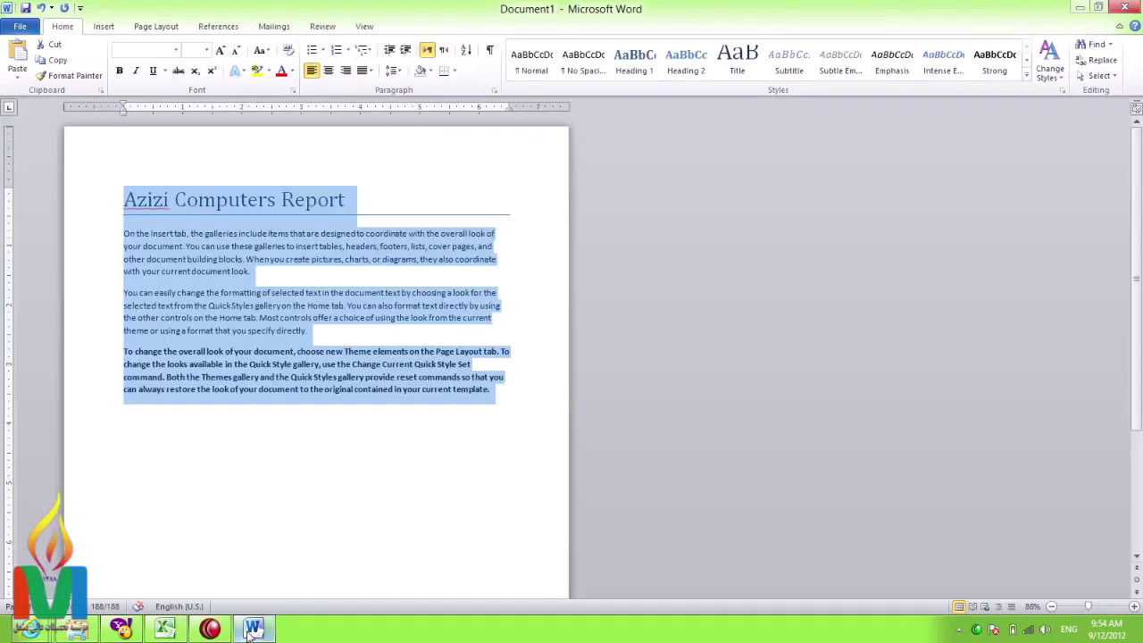
pyautogui.click(61, 60)
pyautogui.click(165, 629)
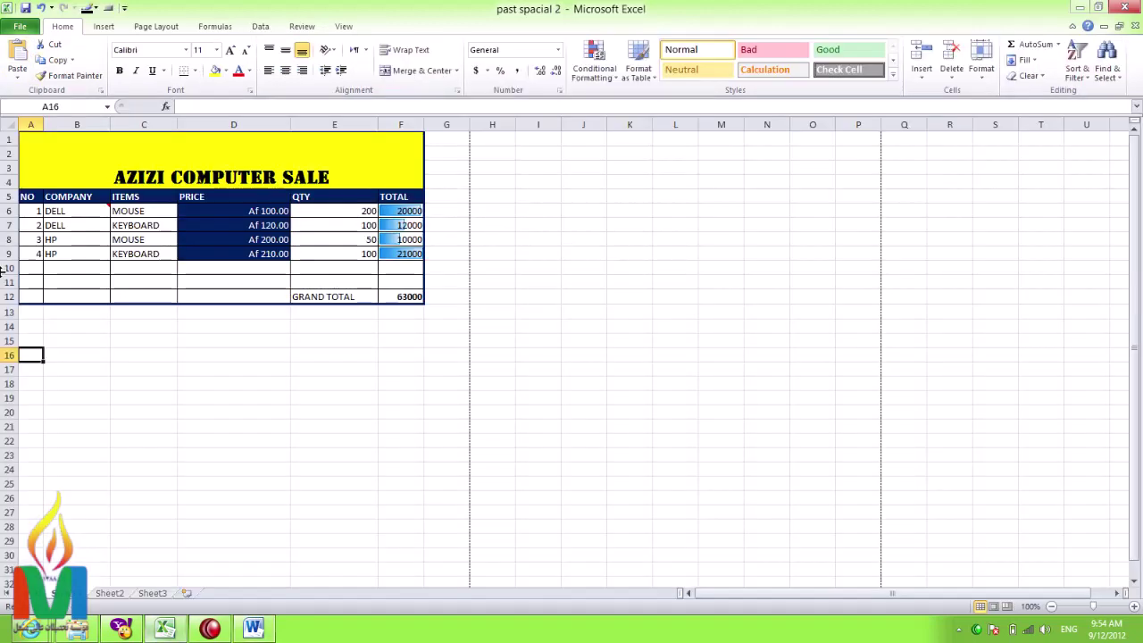
# Step: Paste Special the report at A16 as a linked Picture (Enhanced Metafile)
pyautogui.click(17, 76)
pyautogui.click(51, 129)
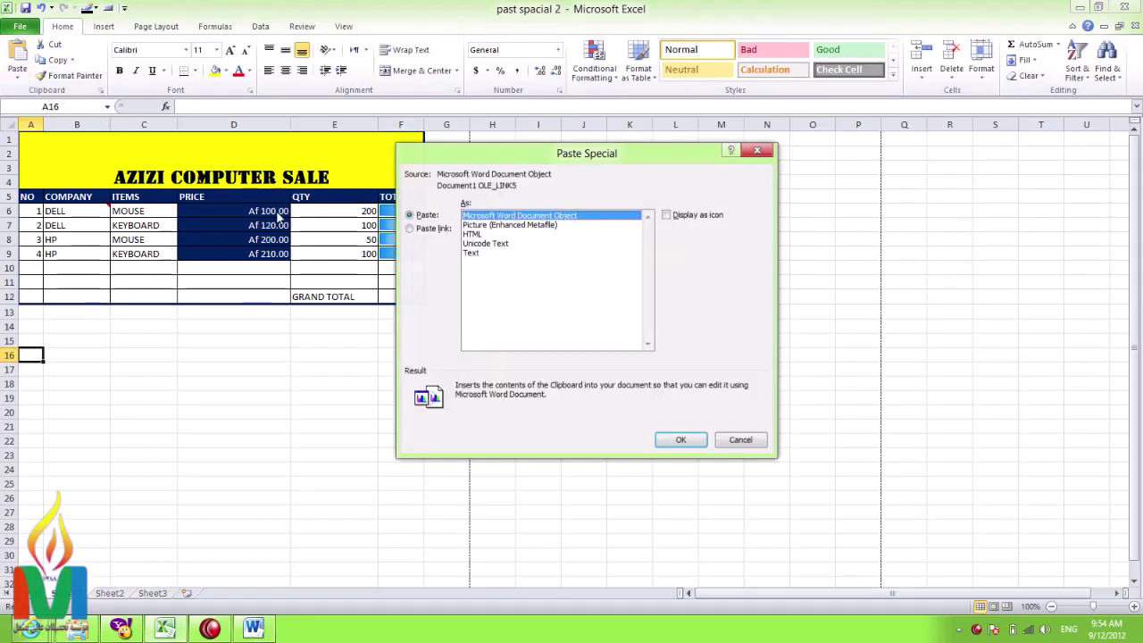
pyautogui.click(480, 235)
pyautogui.click(500, 225)
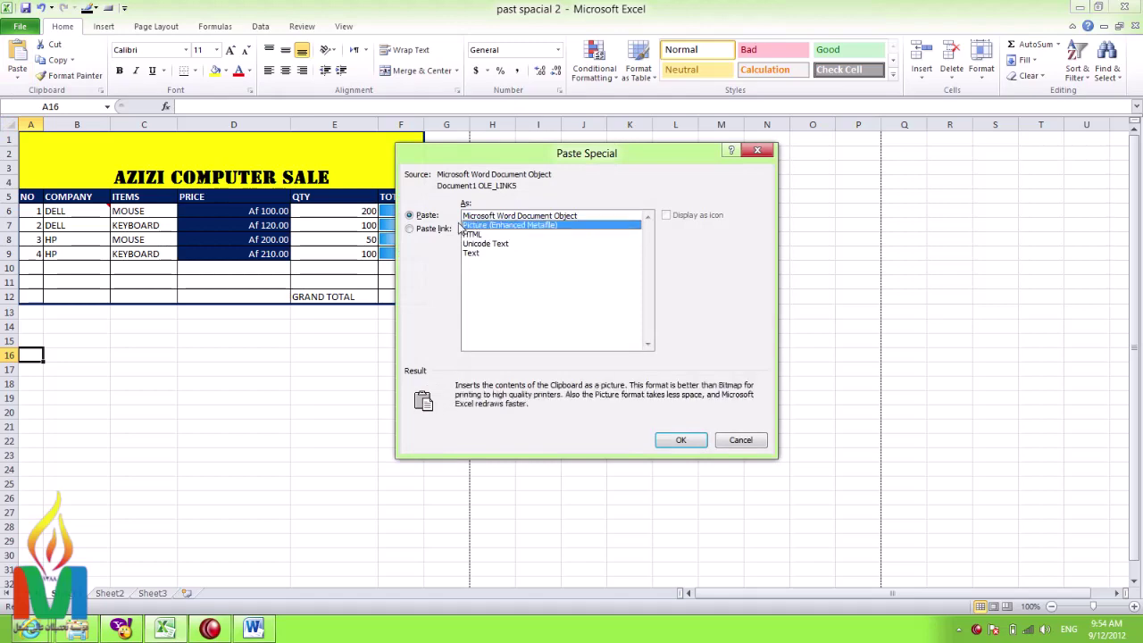
pyautogui.click(436, 231)
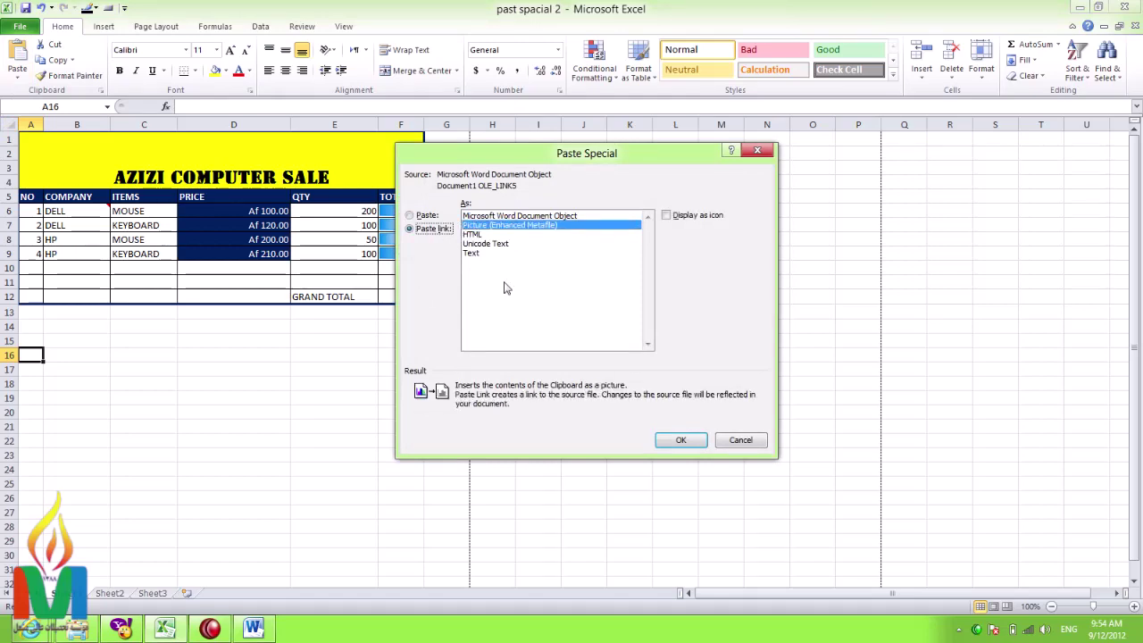
pyautogui.click(676, 439)
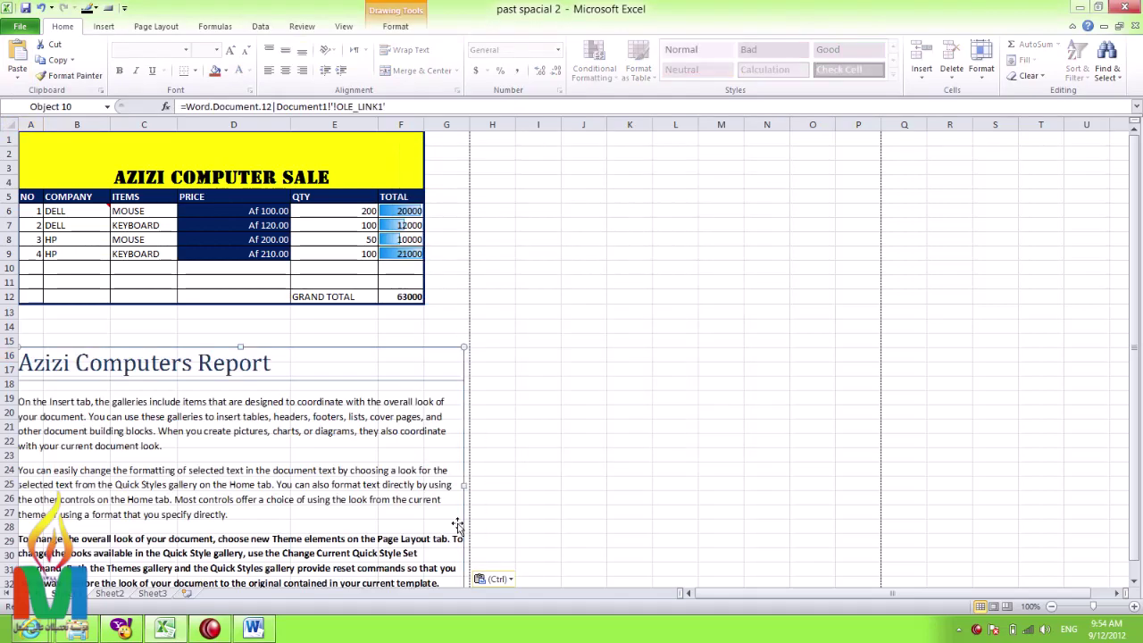
pyautogui.scroll(-3, 536, 402)
pyautogui.click(547, 468)
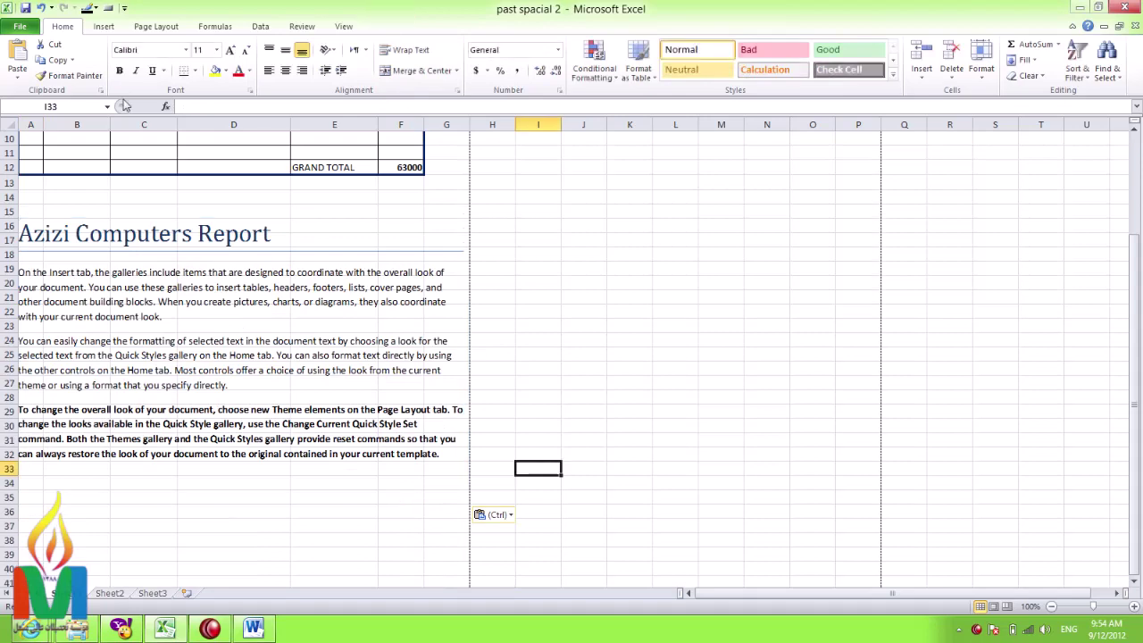
# Step: Preview the printed page showing the table and report together
pyautogui.click(20, 26)
pyautogui.click(27, 214)
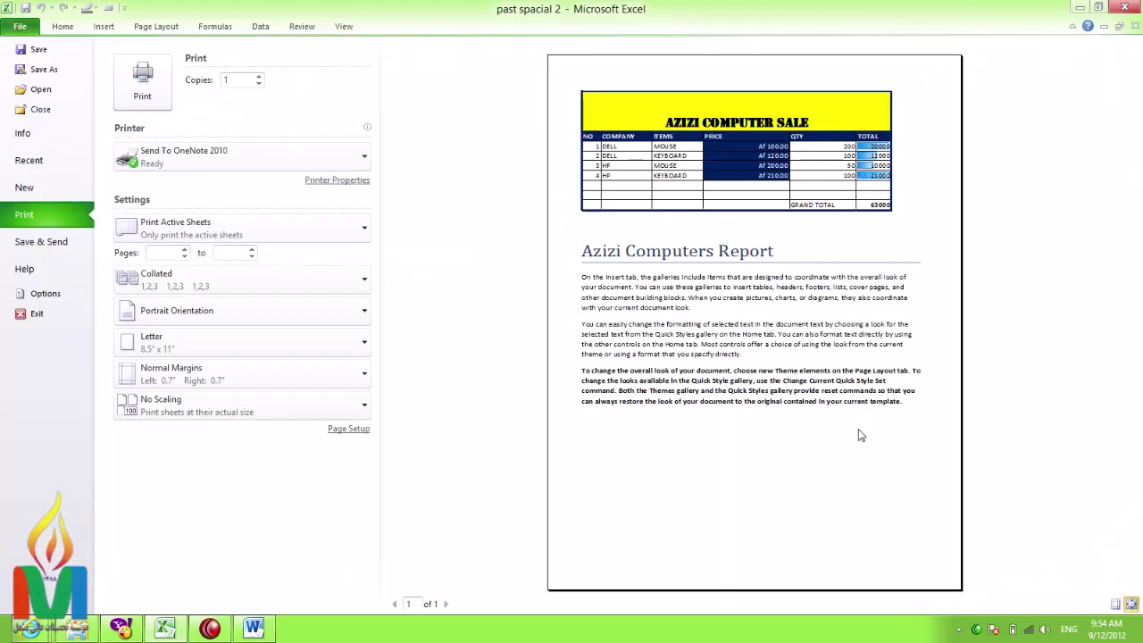
pyautogui.click(63, 26)
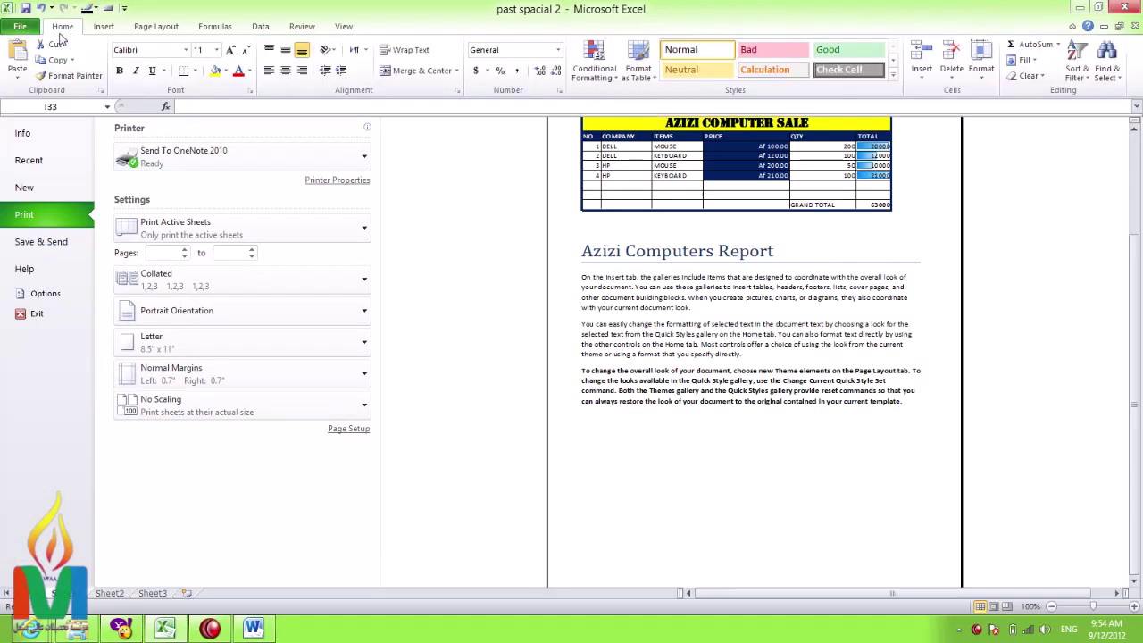